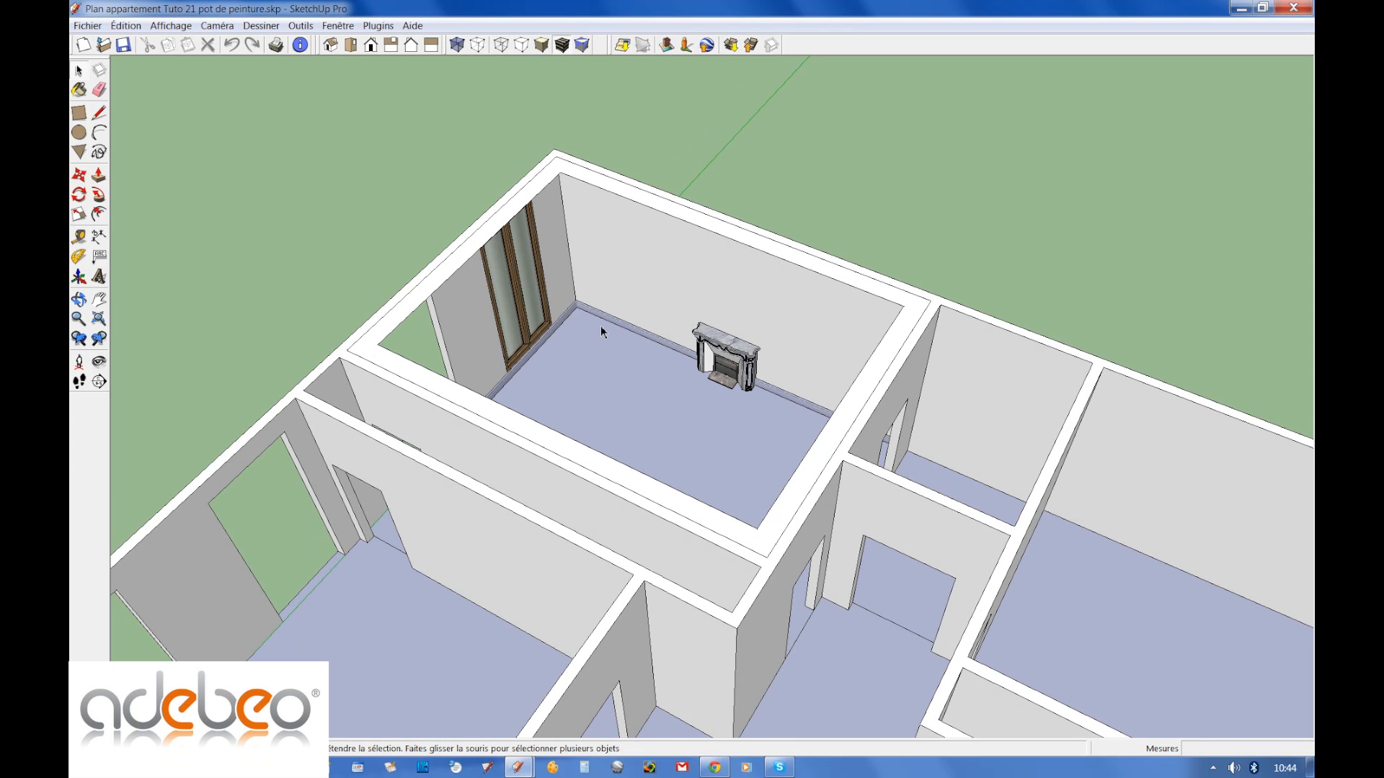
Start the Paint Bucket and place the materials palette clear of the fireplace room.
{"action": "scroll", "coordinate": [672, 317], "scroll_direction": "up", "scroll_amount": 5}
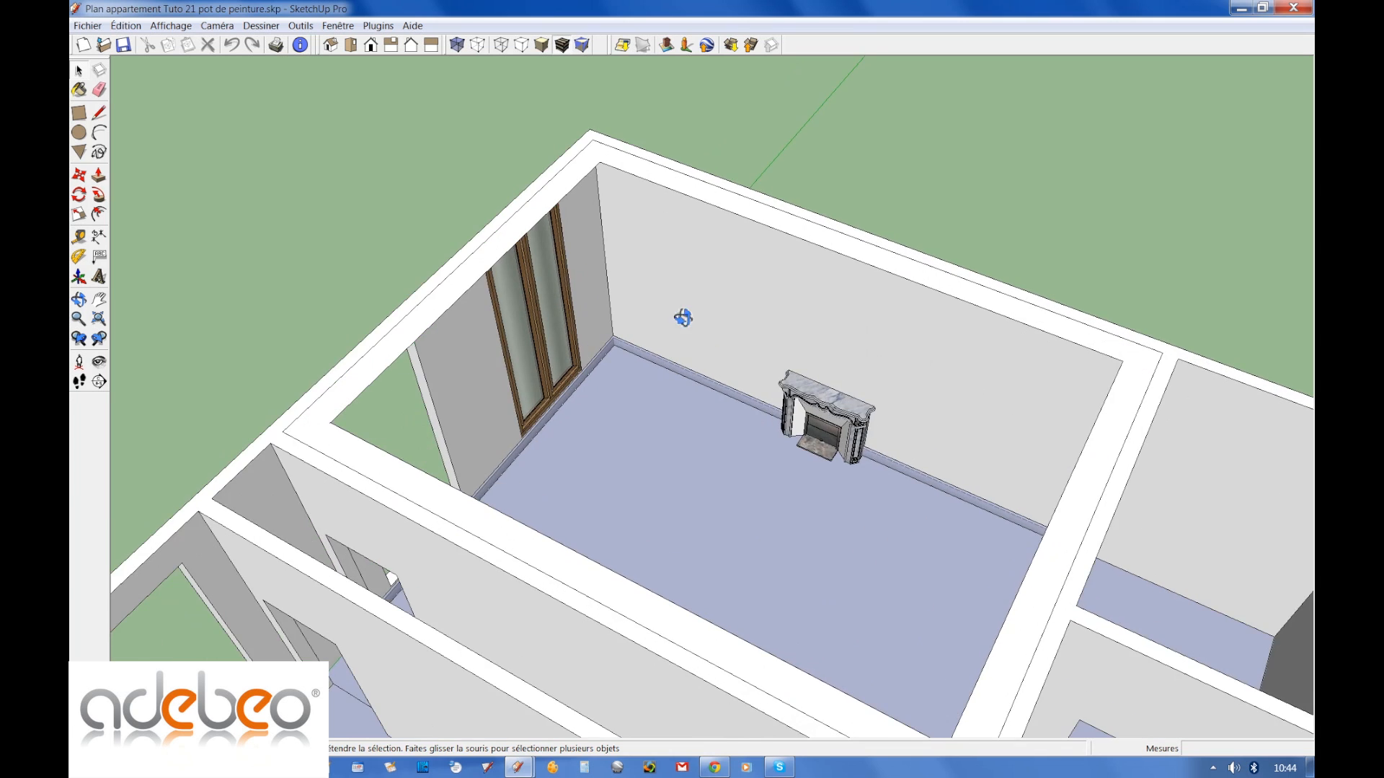
{"action": "scroll", "coordinate": [677, 433], "scroll_direction": "down", "scroll_amount": 5}
{"action": "scroll", "coordinate": [670, 442], "scroll_direction": "up", "scroll_amount": 3}
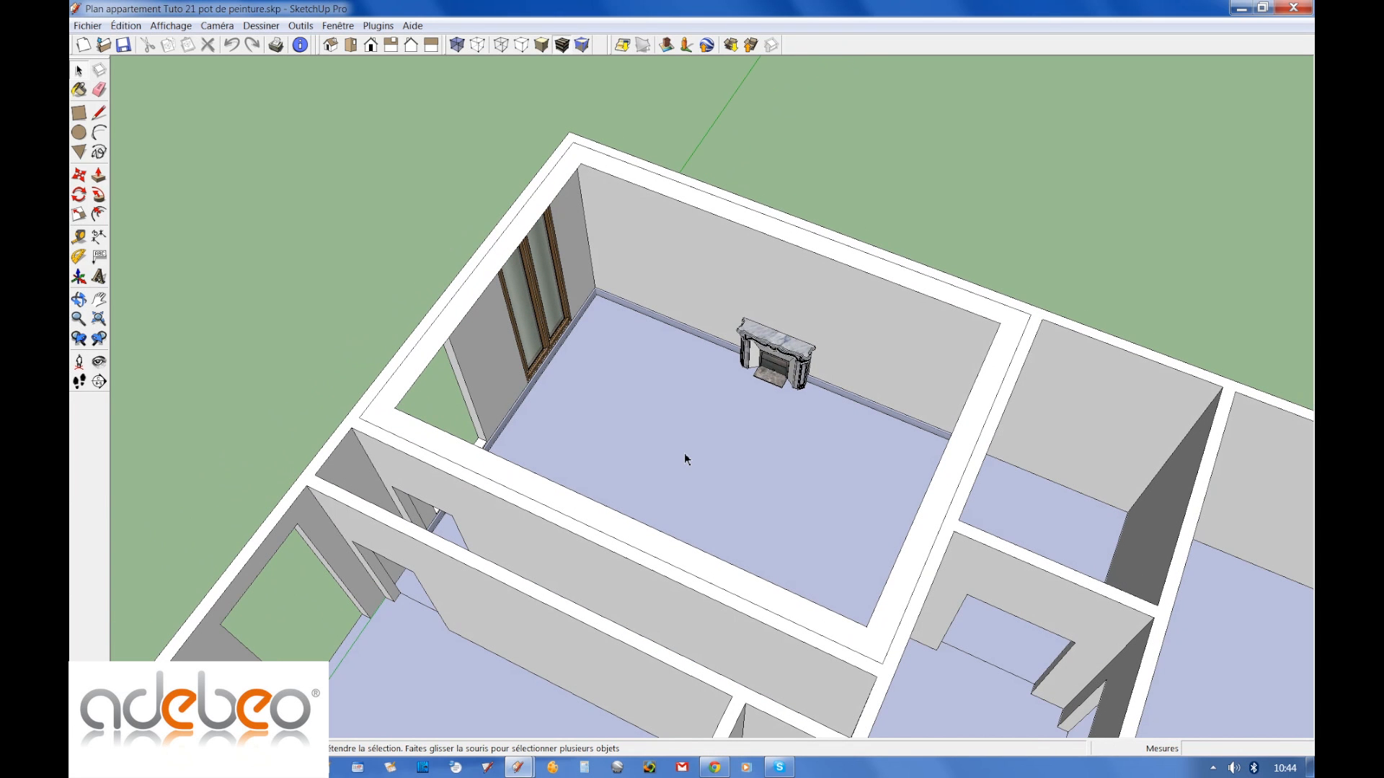
{"action": "left_click", "coordinate": [79, 90]}
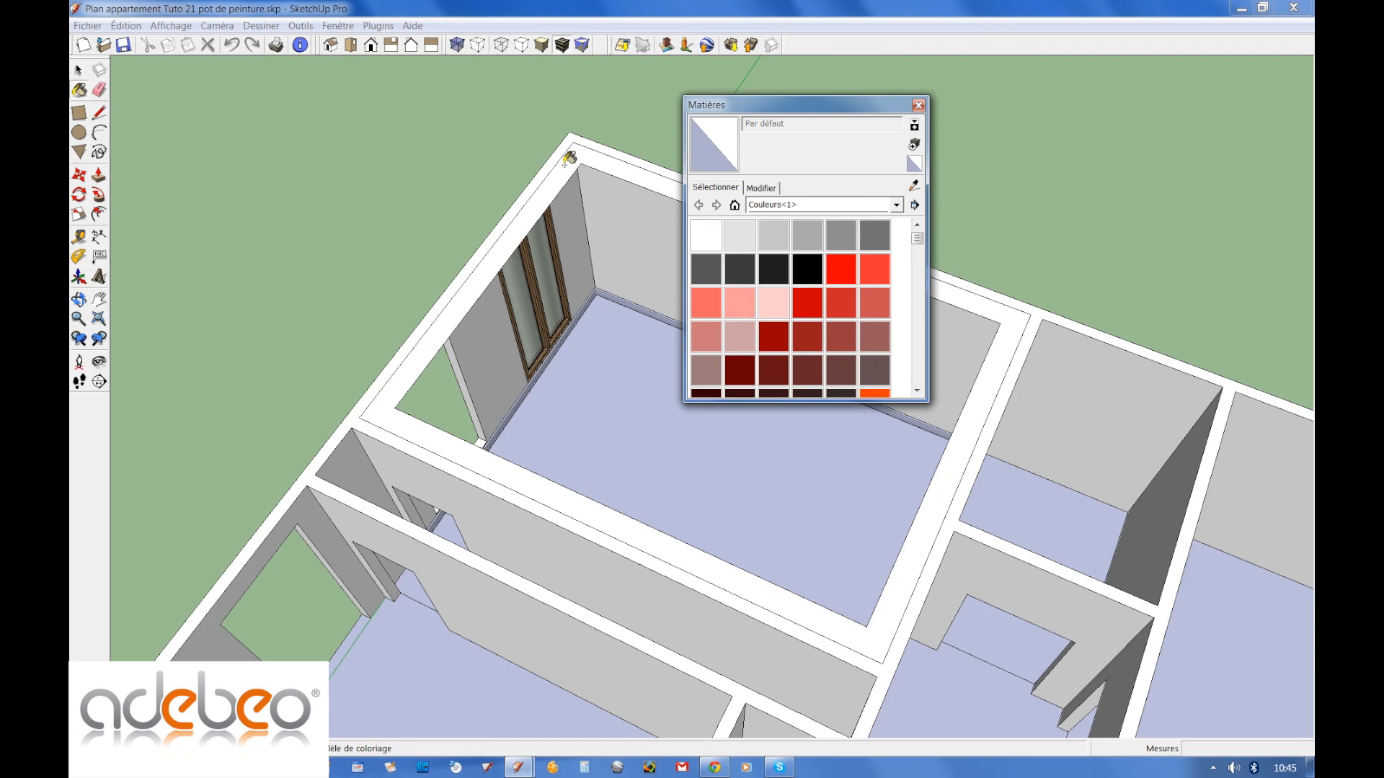
{"action": "left_click_drag", "start_coordinate": [793, 107], "coordinate": [247, 93]}
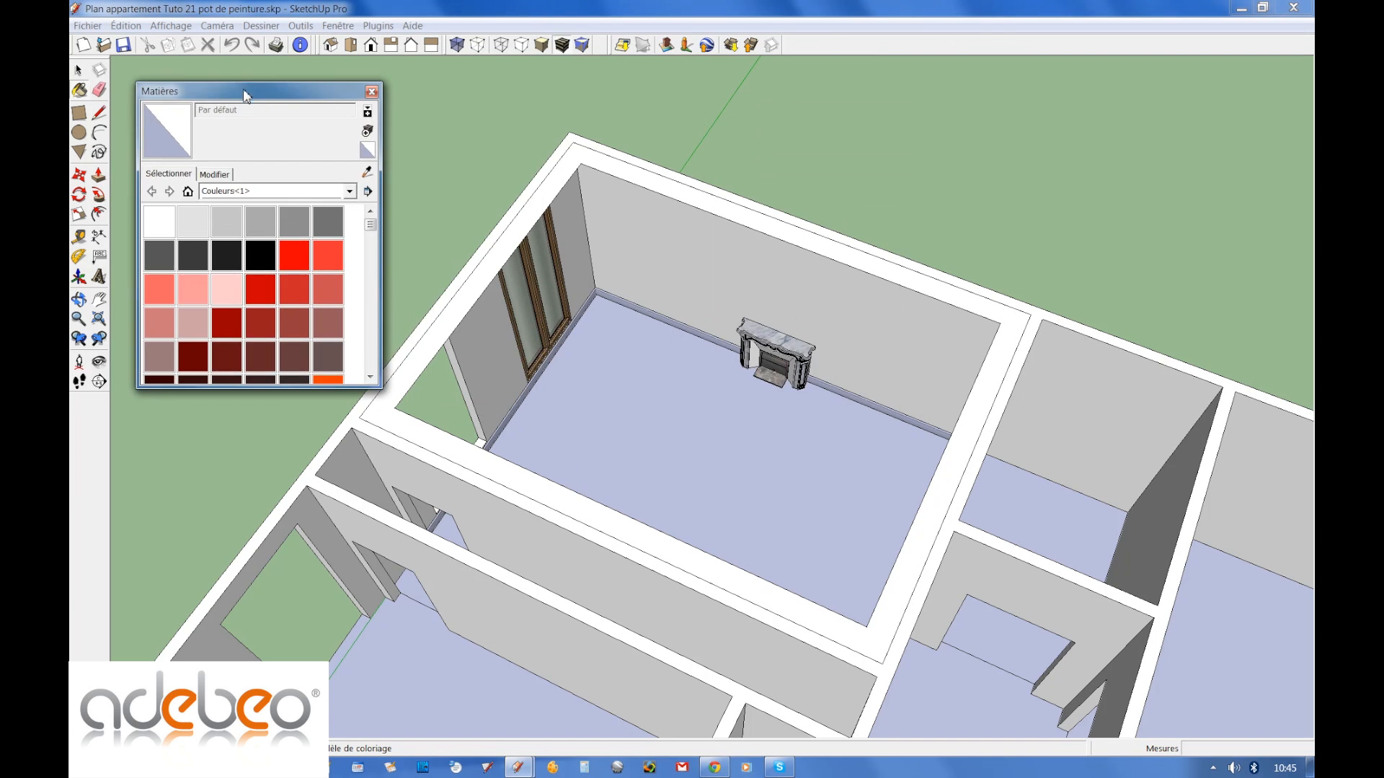
{"action": "scroll", "coordinate": [620, 295], "scroll_direction": "up", "scroll_amount": 3}
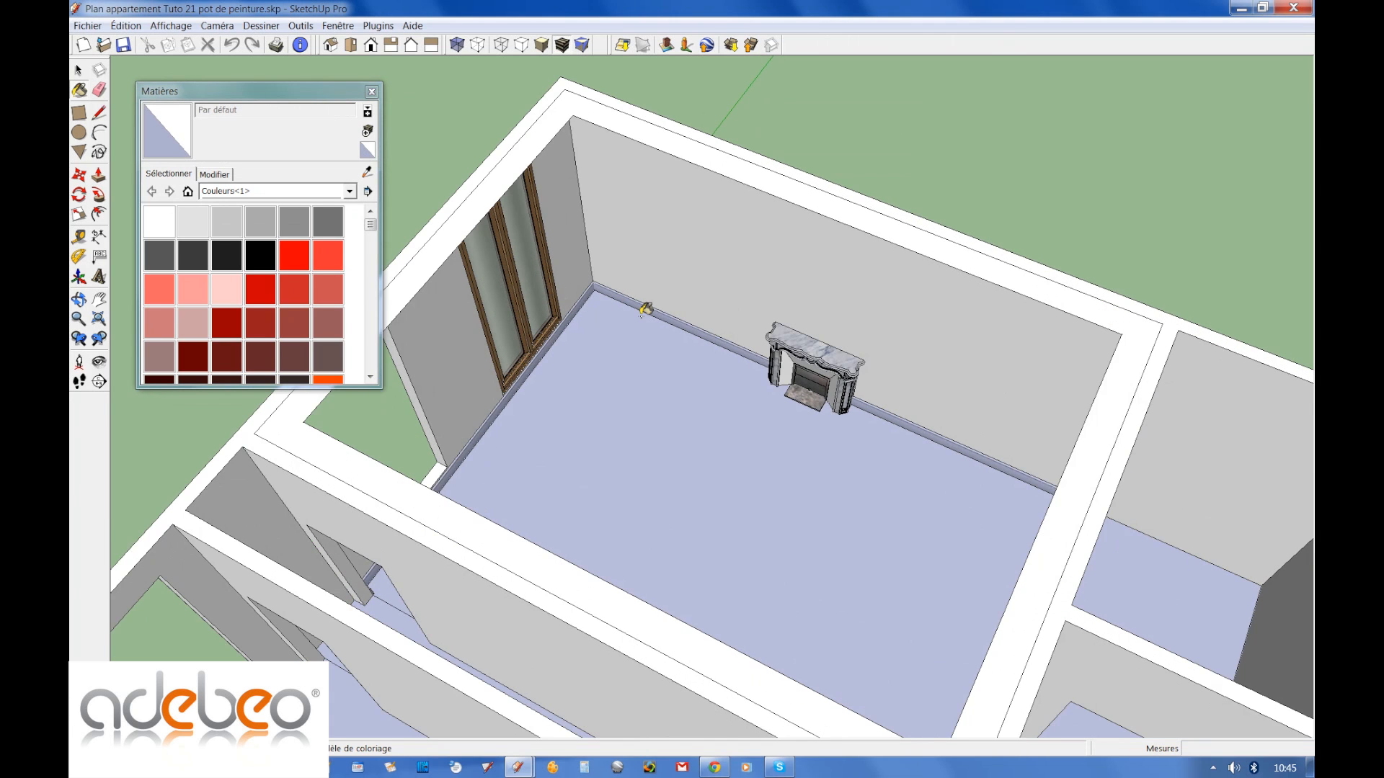
{"action": "scroll", "coordinate": [641, 305], "scroll_direction": "down", "scroll_amount": 3}
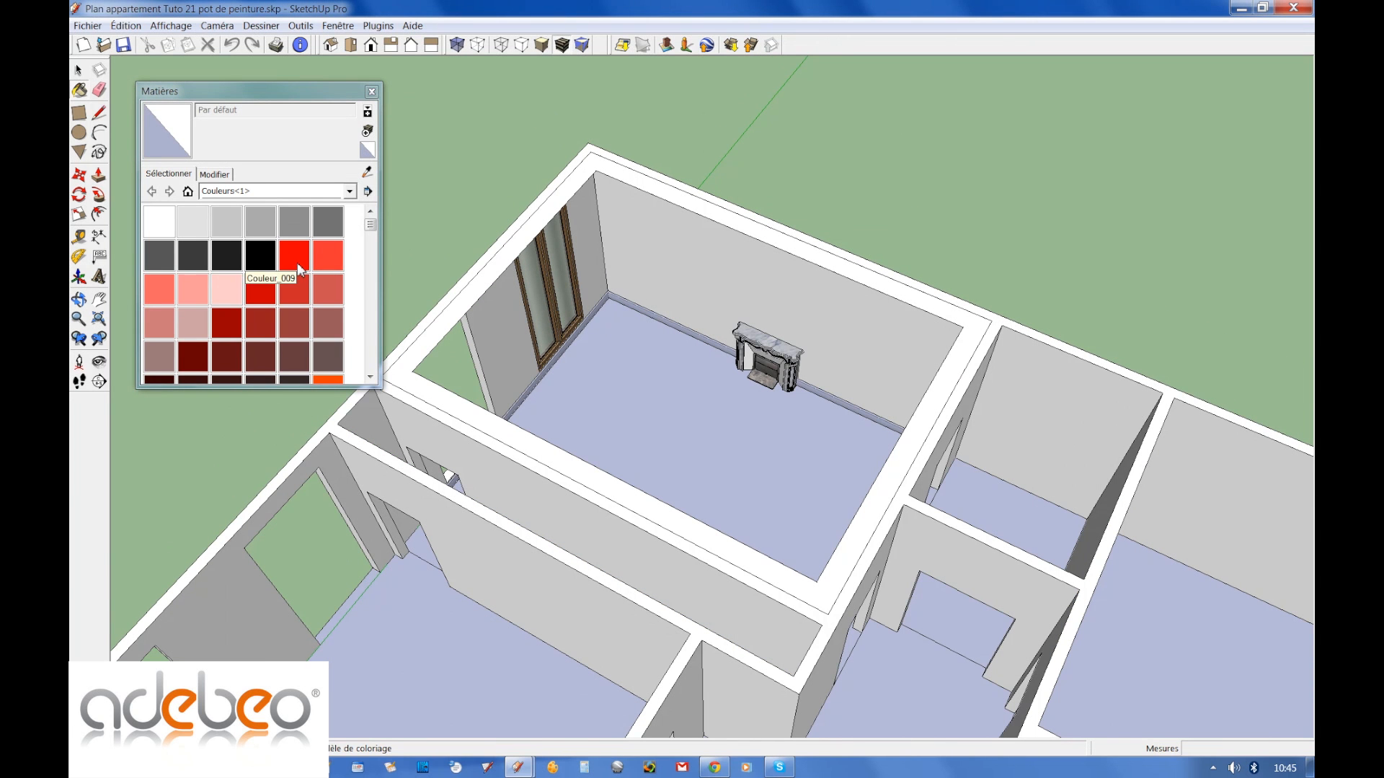
Paint the top band around the fireplace room with the red Couleur_A01 from the Couleurs collection.
{"action": "left_click", "coordinate": [280, 189]}
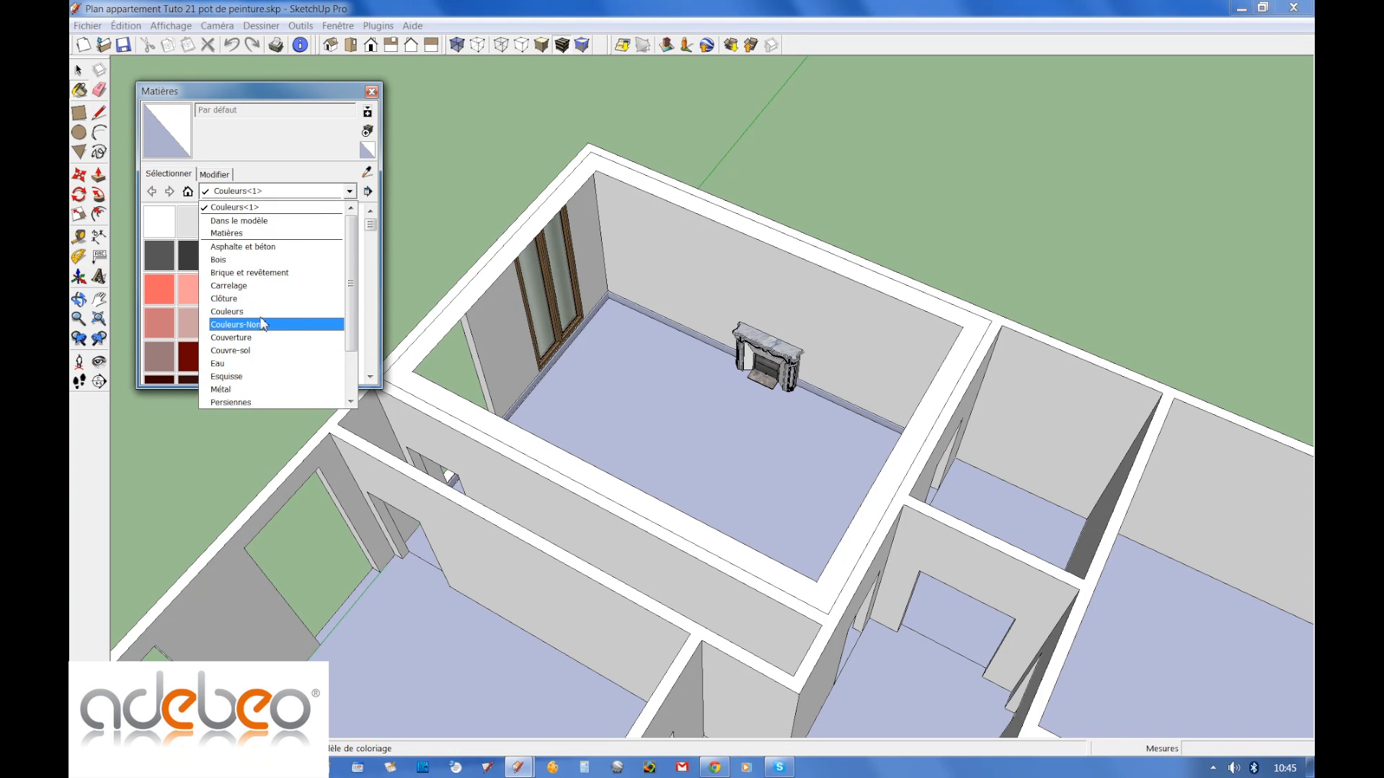
{"action": "left_click", "coordinate": [262, 312]}
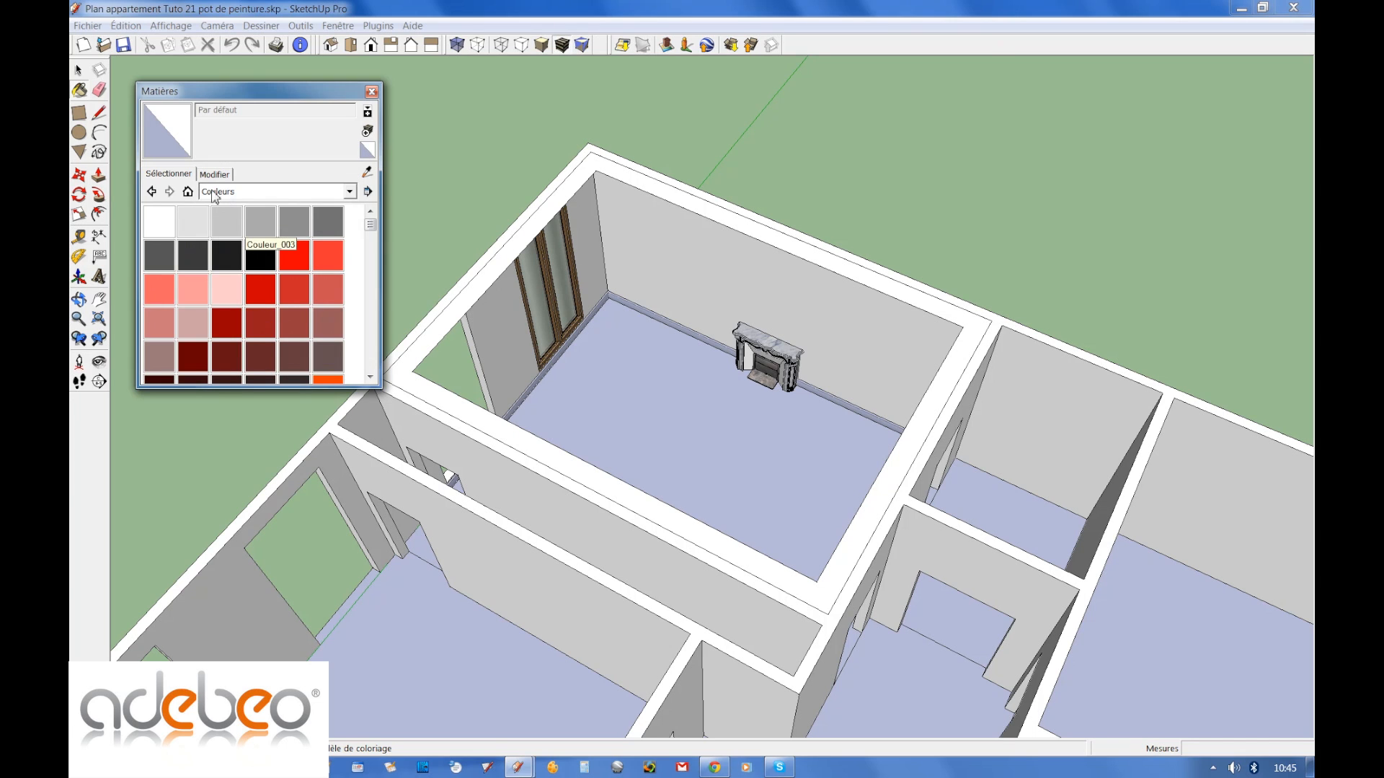
{"action": "left_click", "coordinate": [294, 255]}
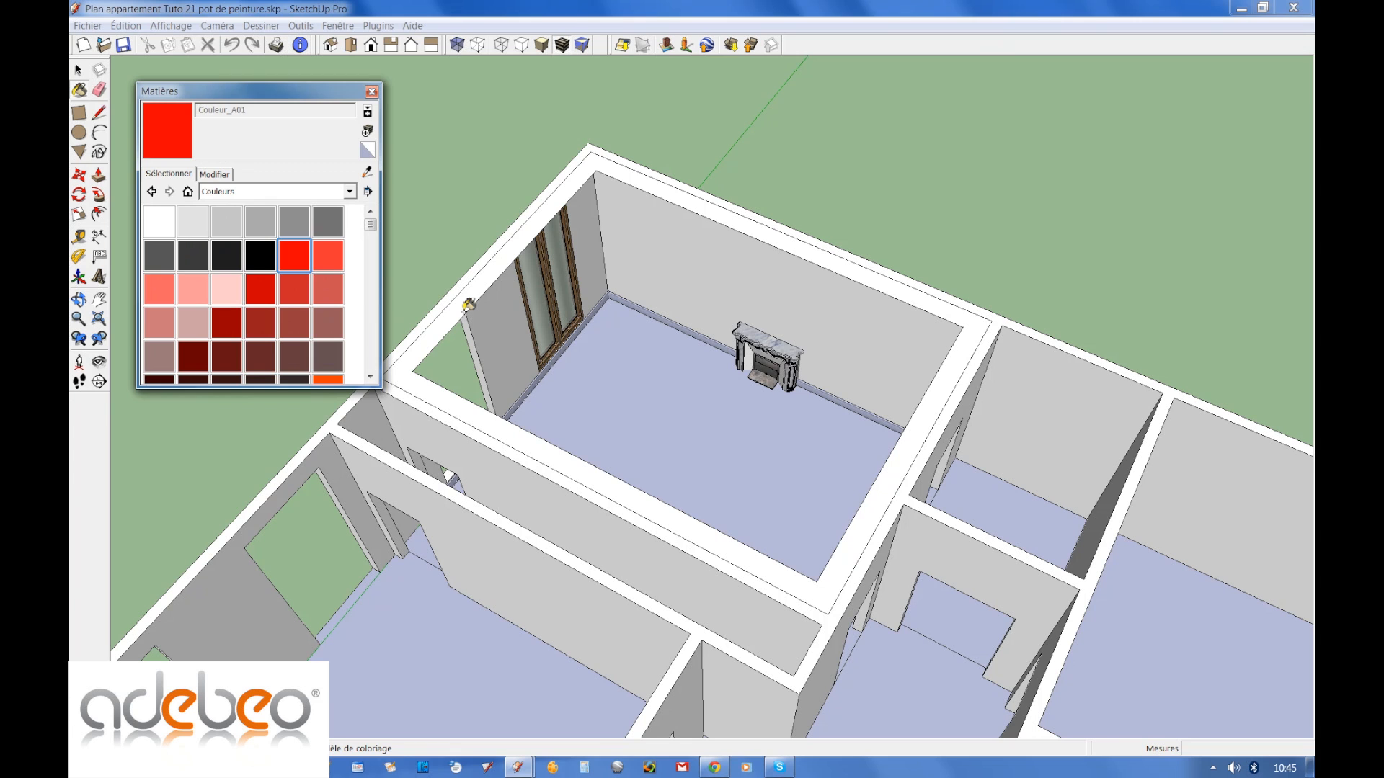
{"action": "left_click", "coordinate": [421, 352]}
Try painting the whole apartment group with the yellow Couleur_D02, and undo that fill.
{"action": "mouse_move", "coordinate": [919, 442]}
{"action": "middle_mouse_down"}
{"action": "mouse_move", "coordinate": [874, 411]}
{"action": "mouse_move", "coordinate": [566, 58]}
{"action": "middle_mouse_up"}
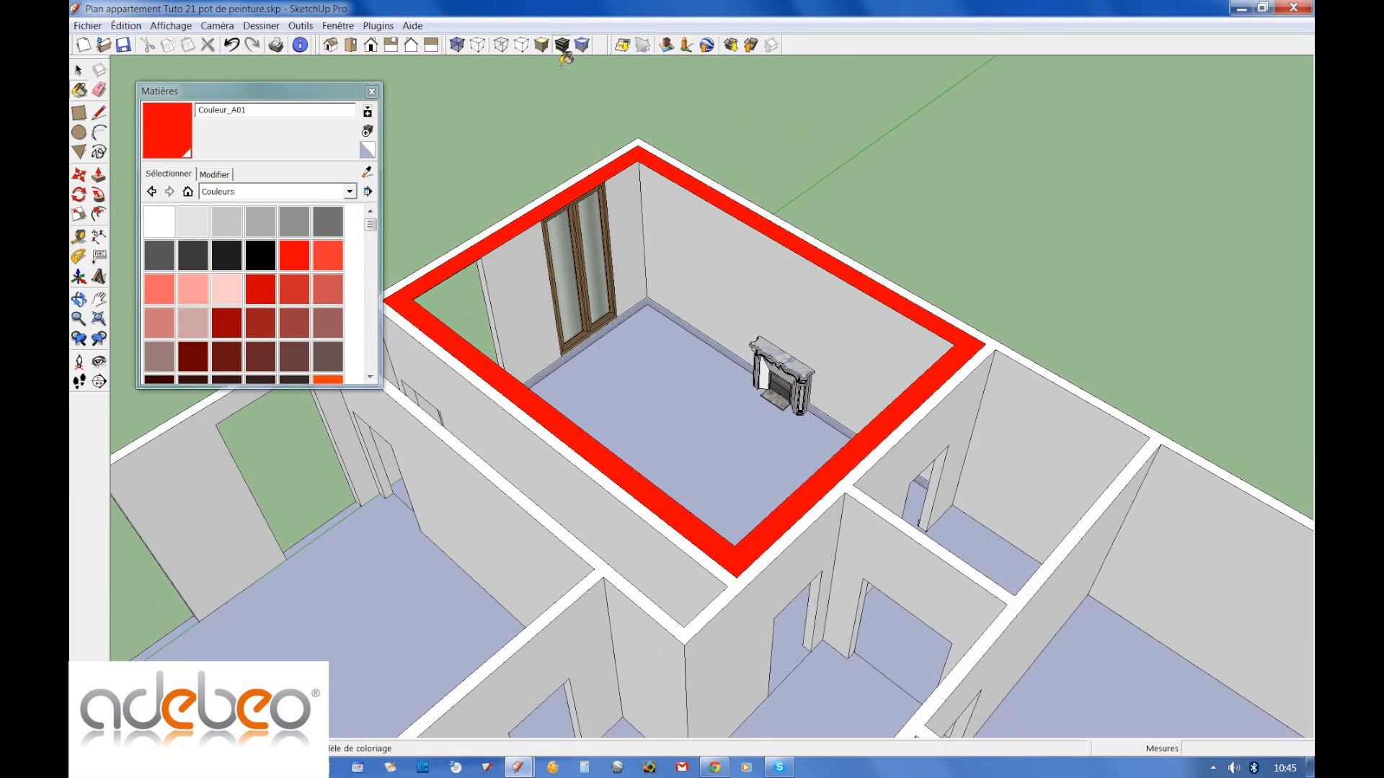
{"action": "scroll", "coordinate": [639, 149], "scroll_direction": "up", "scroll_amount": 5}
{"action": "middle_click_drag", "start_coordinate": [750, 236], "coordinate": [777, 241]}
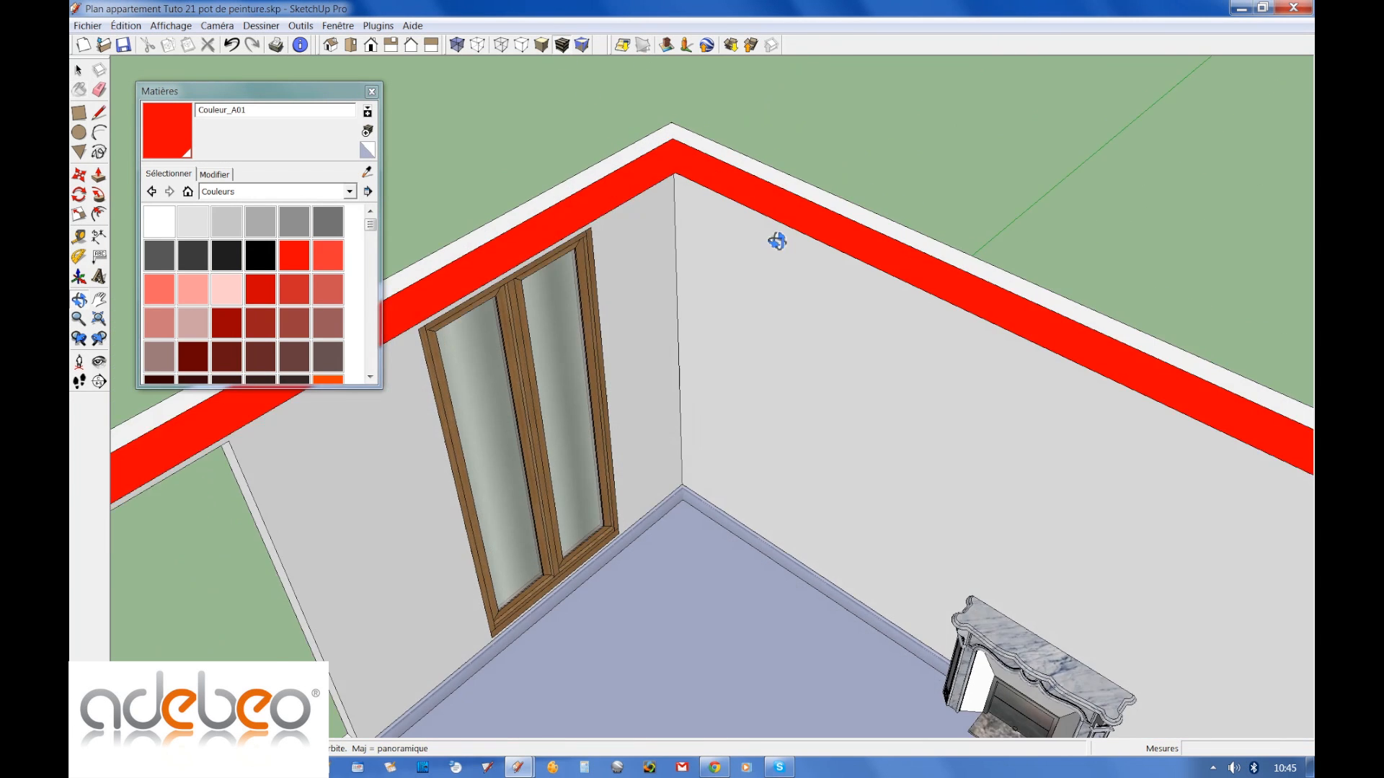
{"action": "scroll", "coordinate": [777, 242], "scroll_direction": "down", "scroll_amount": 6}
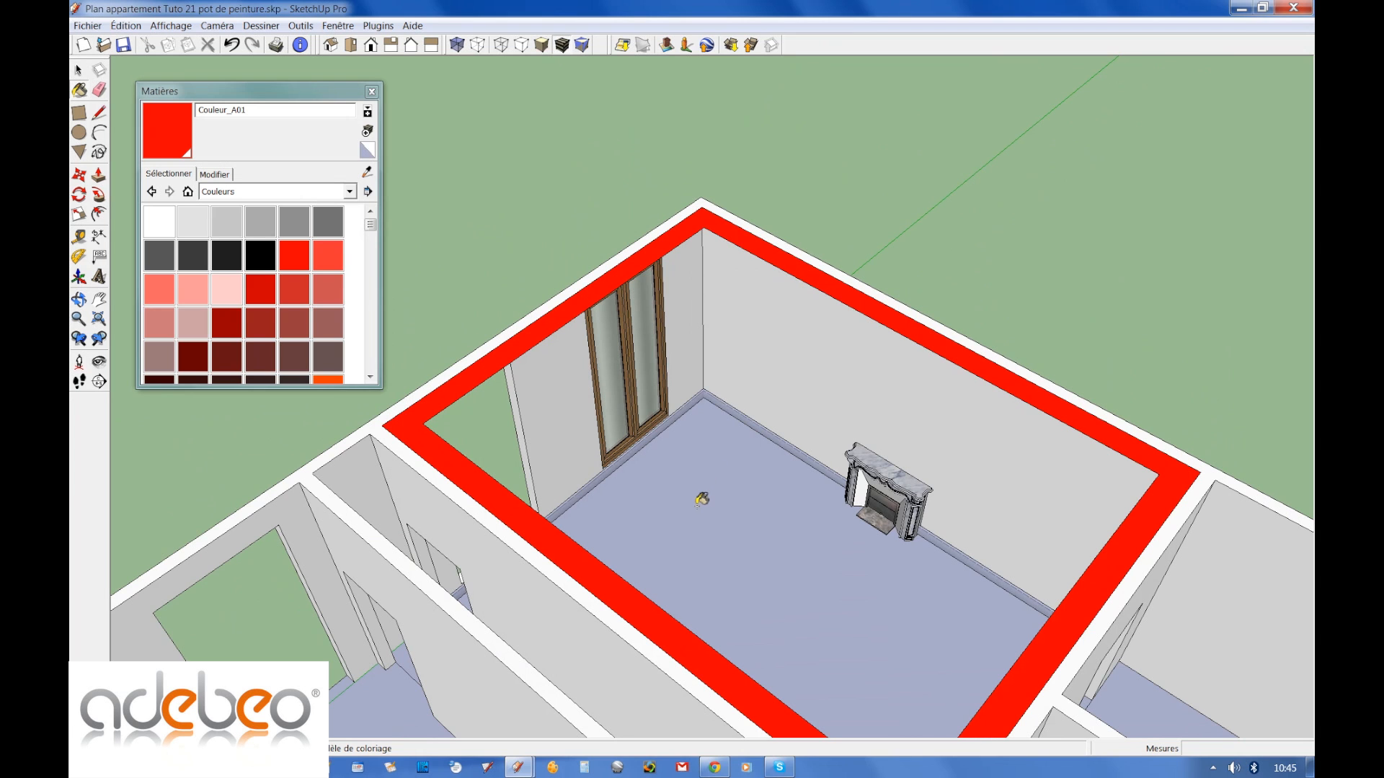
{"action": "middle_click_drag", "start_coordinate": [703, 505], "coordinate": [704, 433]}
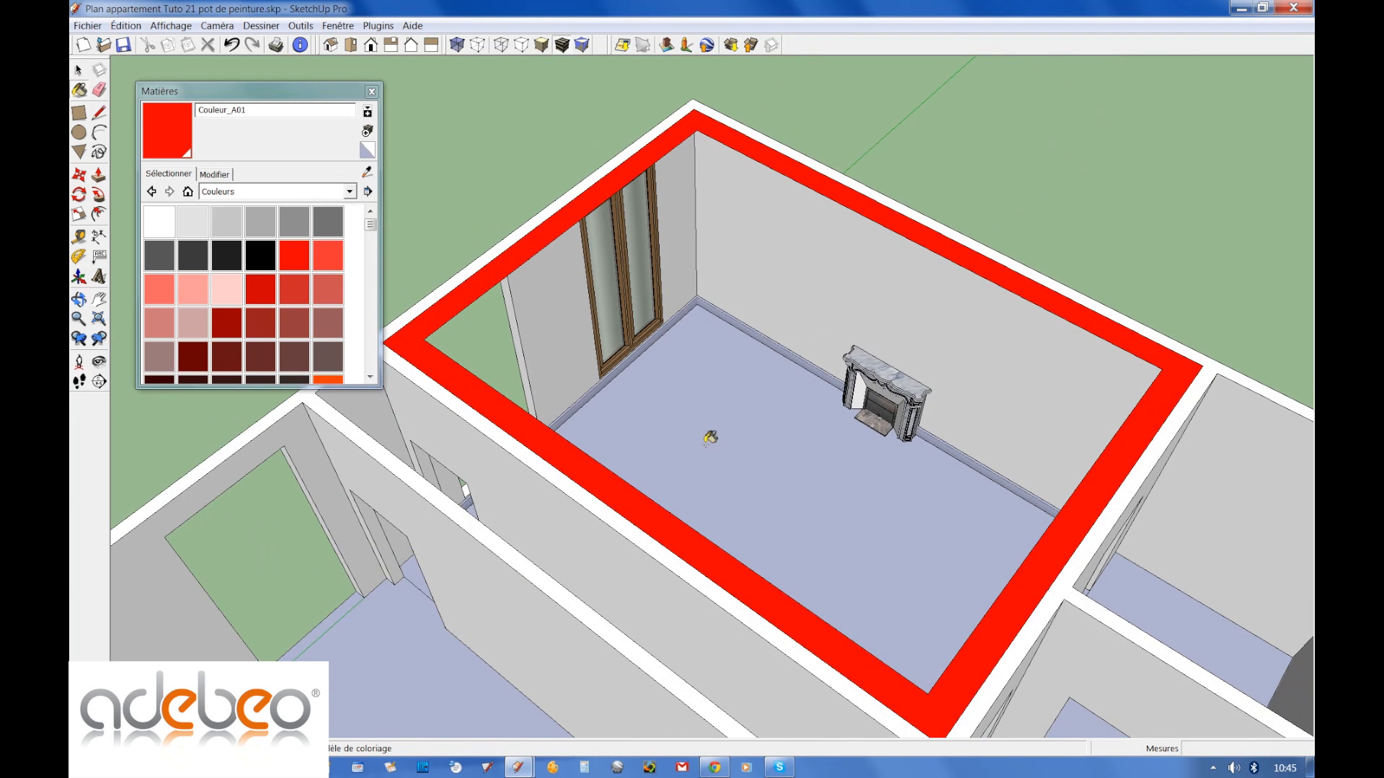
{"action": "scroll", "coordinate": [696, 434], "scroll_direction": "down", "scroll_amount": 2}
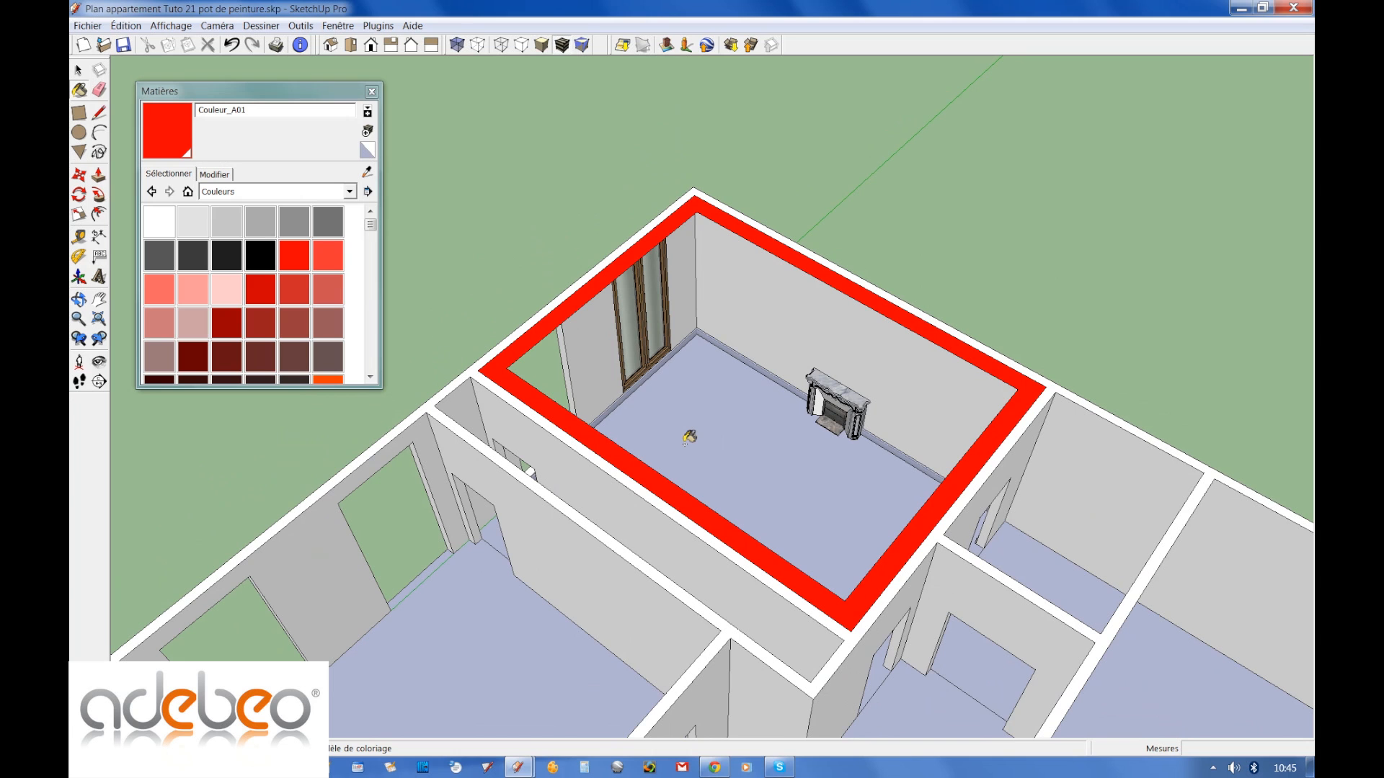
{"action": "middle_click_drag", "start_coordinate": [752, 408], "coordinate": [577, 448]}
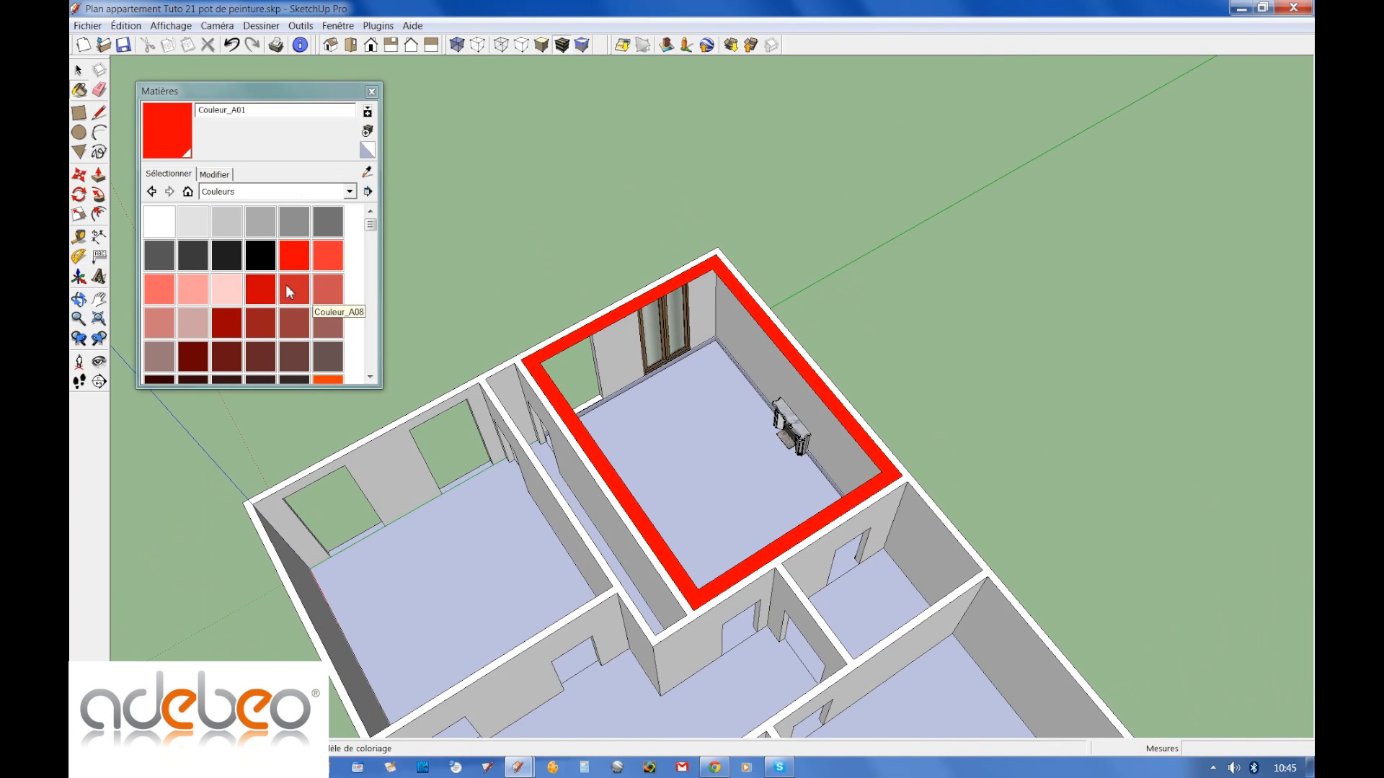
{"action": "left_click", "coordinate": [372, 375]}
{"action": "left_click", "coordinate": [372, 376]}
{"action": "left_click", "coordinate": [371, 376]}
{"action": "left_click", "coordinate": [371, 376]}
{"action": "left_click", "coordinate": [372, 375]}
{"action": "left_click", "coordinate": [371, 375]}
{"action": "left_click", "coordinate": [226, 260]}
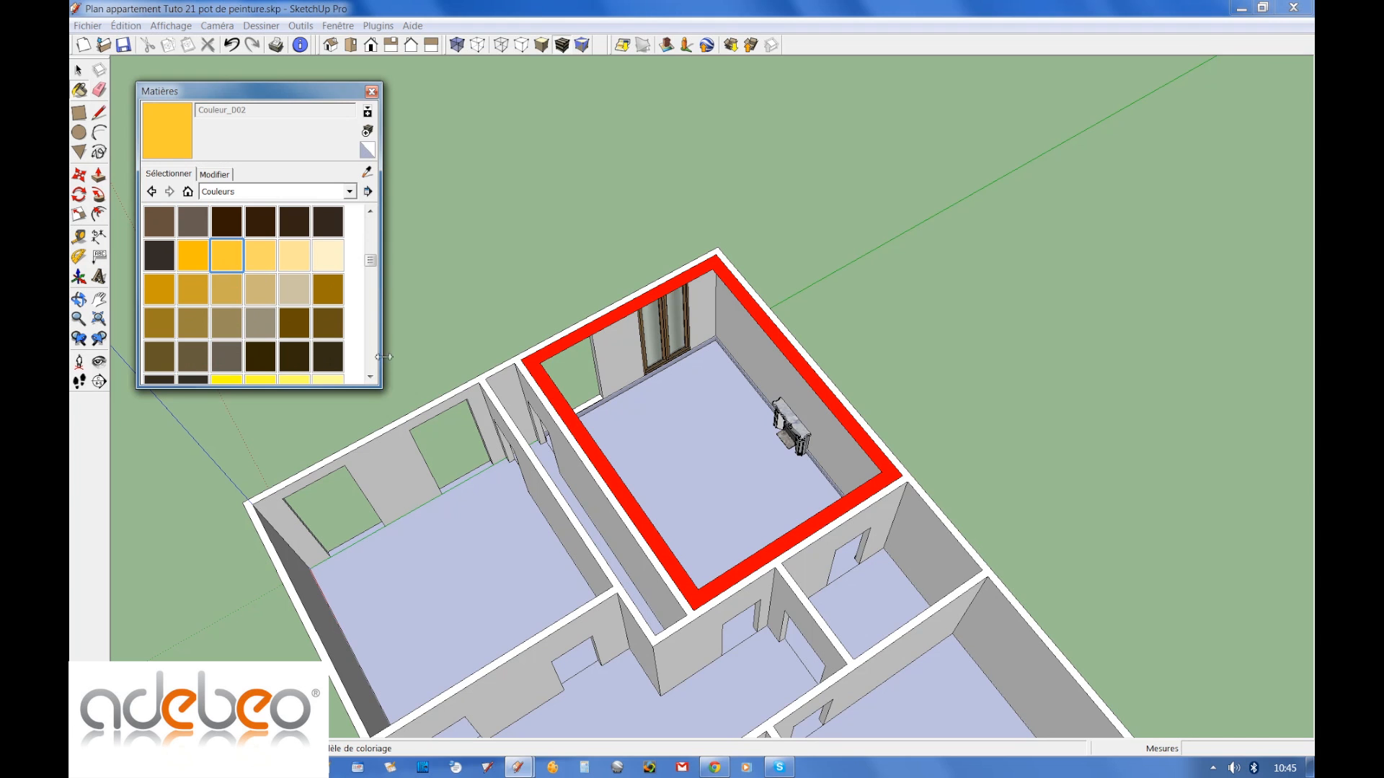
{"action": "left_click", "coordinate": [491, 403]}
{"action": "middle_click_drag", "start_coordinate": [494, 409], "coordinate": [544, 473]}
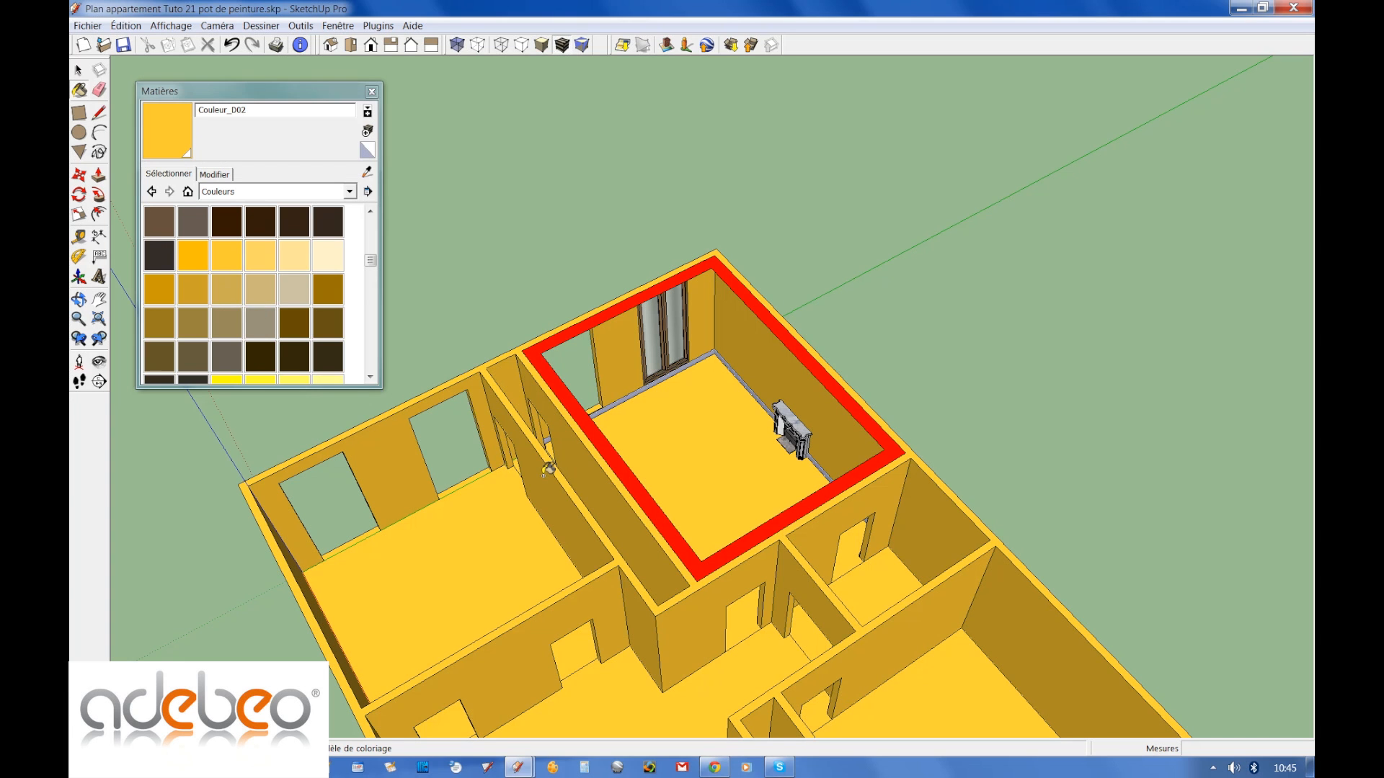
{"action": "left_click", "coordinate": [231, 45]}
Open the apartment group for editing so its individual faces can be selected.
{"action": "middle_click_drag", "start_coordinate": [573, 382], "coordinate": [454, 317]}
{"action": "key", "text": "space"}
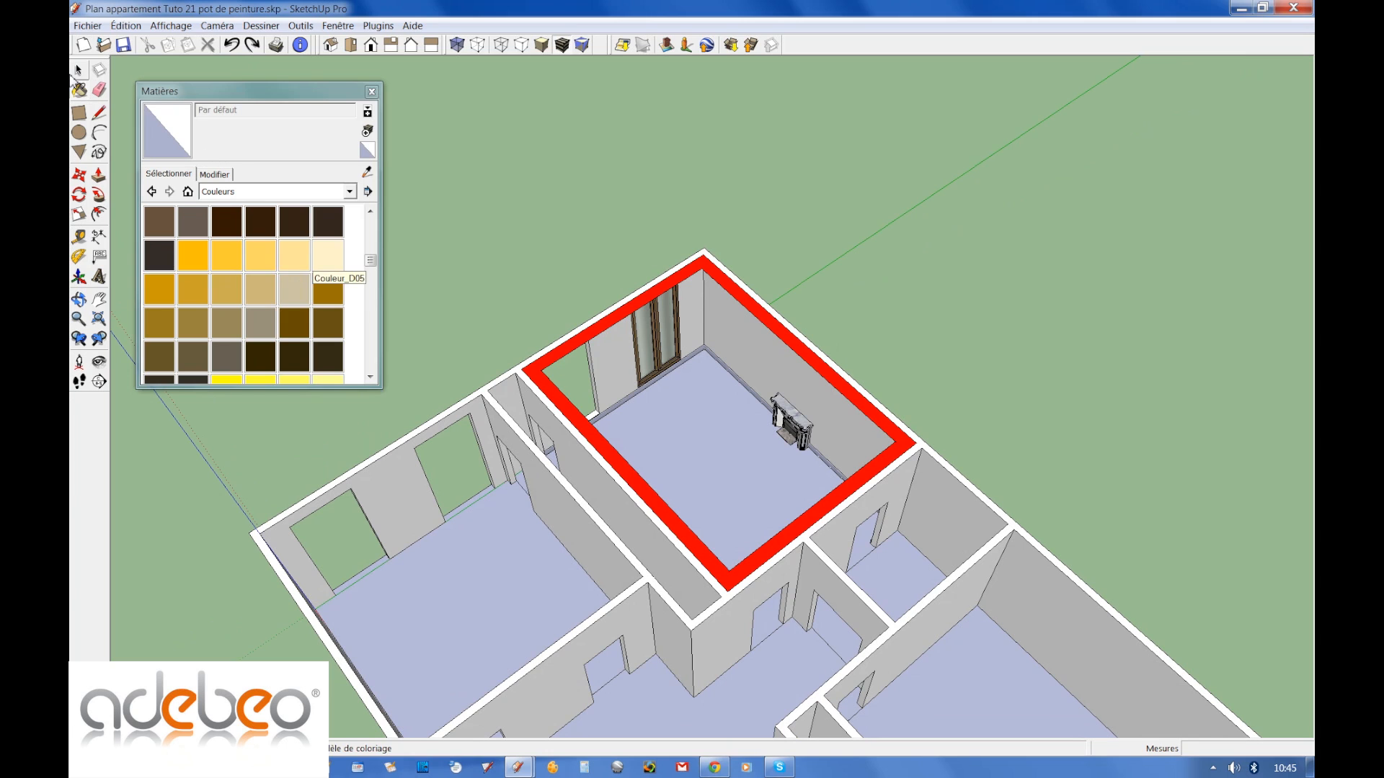
{"action": "triple_click", "coordinate": [659, 445]}
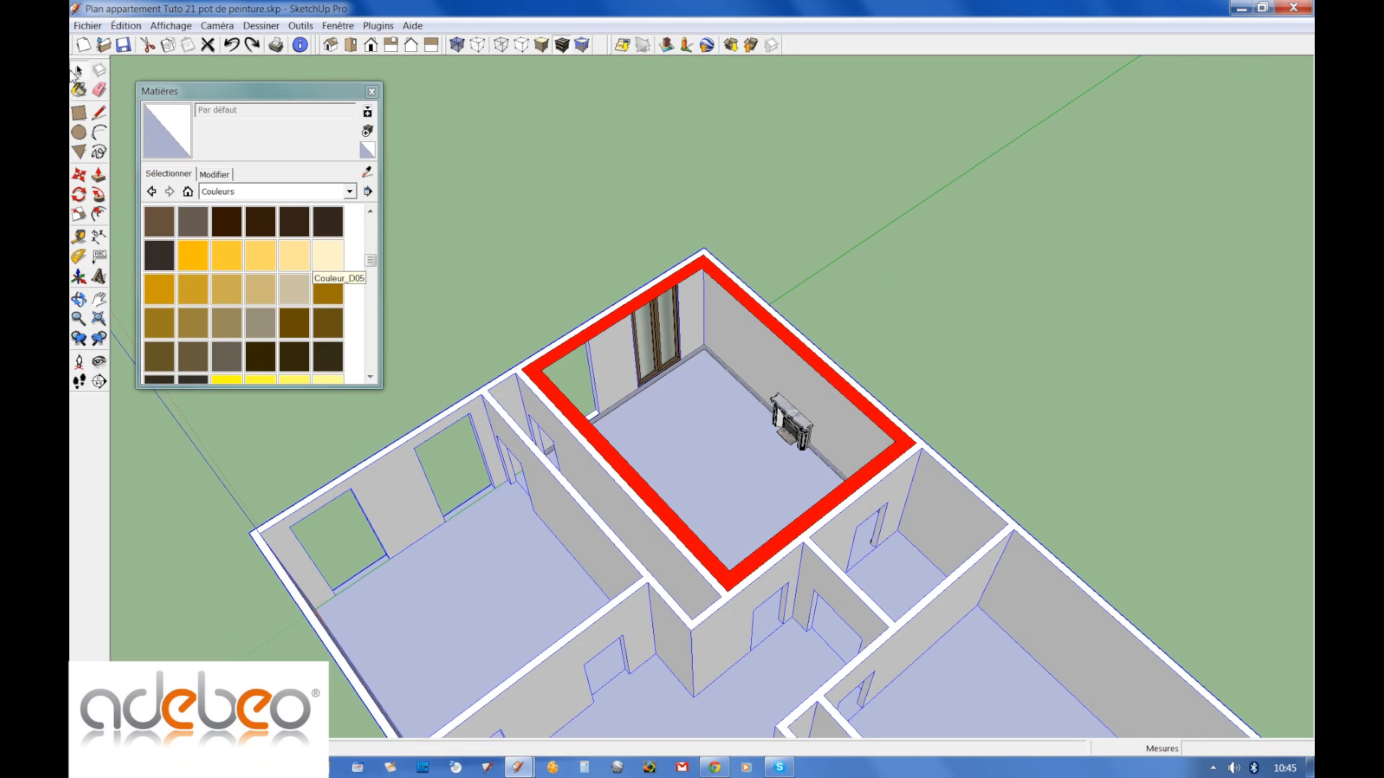
{"action": "double_click", "coordinate": [676, 438]}
{"action": "middle_click_drag", "start_coordinate": [686, 479], "coordinate": [504, 468]}
{"action": "scroll", "coordinate": [713, 502], "scroll_direction": "up", "scroll_amount": 3}
{"action": "left_click", "coordinate": [673, 461]}
{"action": "mouse_move", "coordinate": [673, 461]}
{"action": "middle_mouse_down"}
{"action": "mouse_move", "coordinate": [706, 446]}
{"action": "mouse_move", "coordinate": [670, 457]}
{"action": "middle_mouse_up"}
{"action": "scroll", "coordinate": [670, 457], "scroll_direction": "down", "scroll_amount": 2}
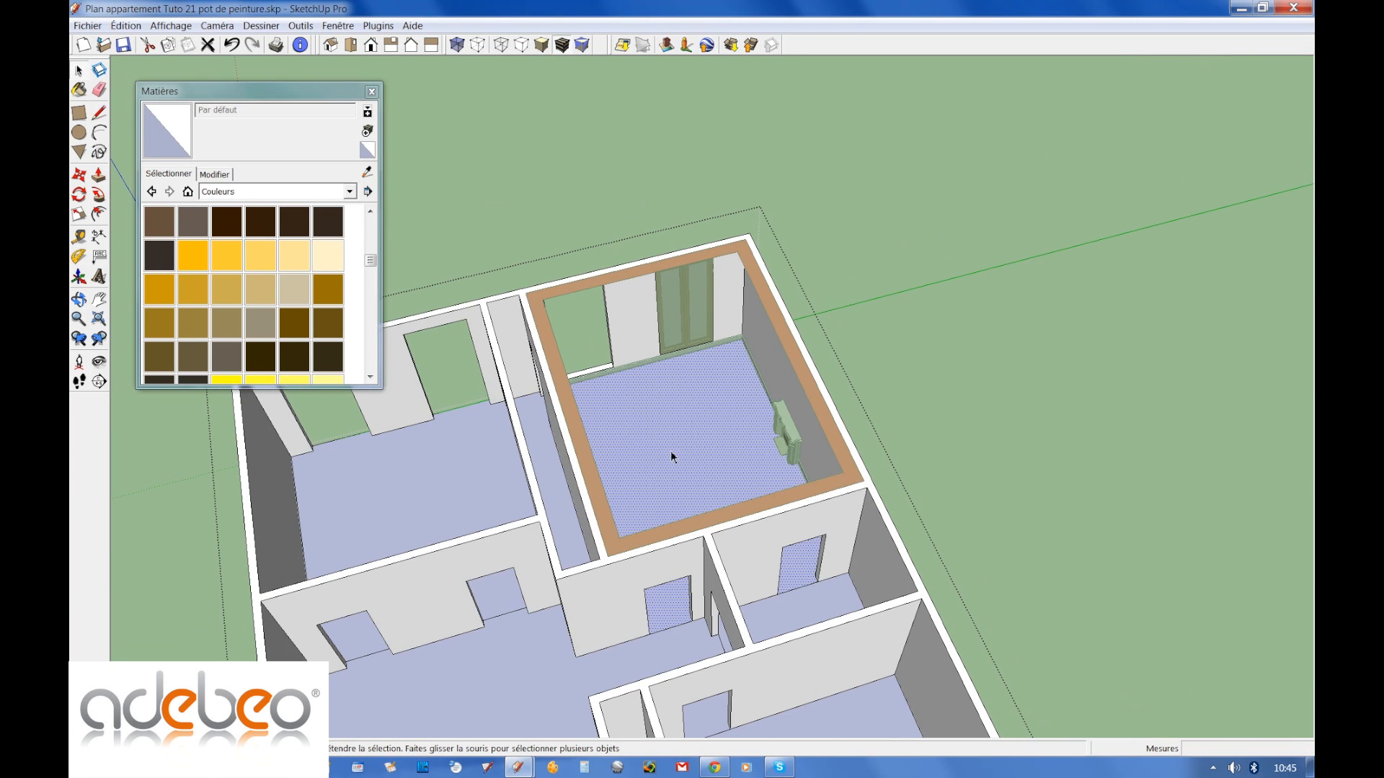
Apply the Bois_sol_clair material from the Bois collection to the floor of the fireplace room.
{"action": "left_click", "coordinate": [524, 458]}
{"action": "left_click", "coordinate": [668, 456]}
{"action": "middle_click_drag", "start_coordinate": [668, 455], "coordinate": [748, 479]}
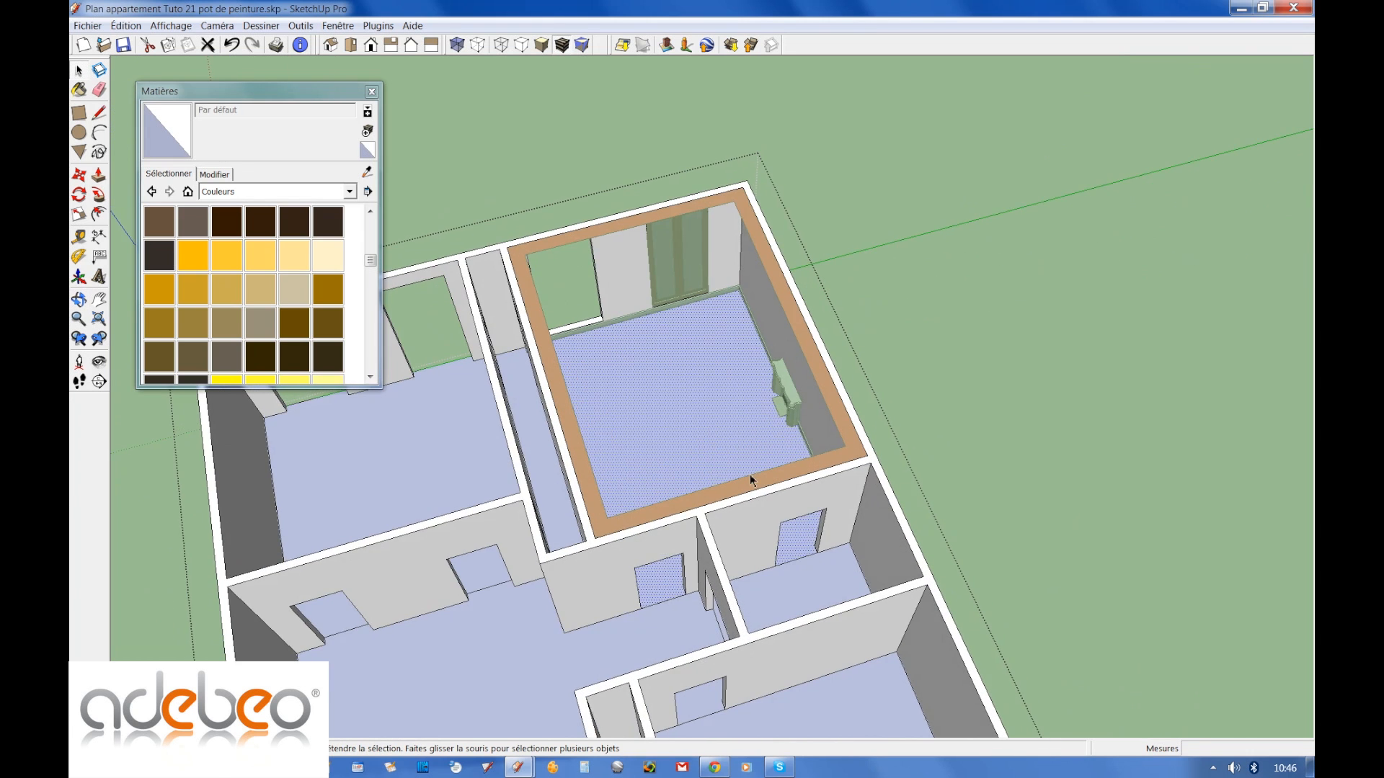
{"action": "scroll", "coordinate": [717, 483], "scroll_direction": "down", "scroll_amount": 2}
{"action": "scroll", "coordinate": [723, 468], "scroll_direction": "up", "scroll_amount": 3}
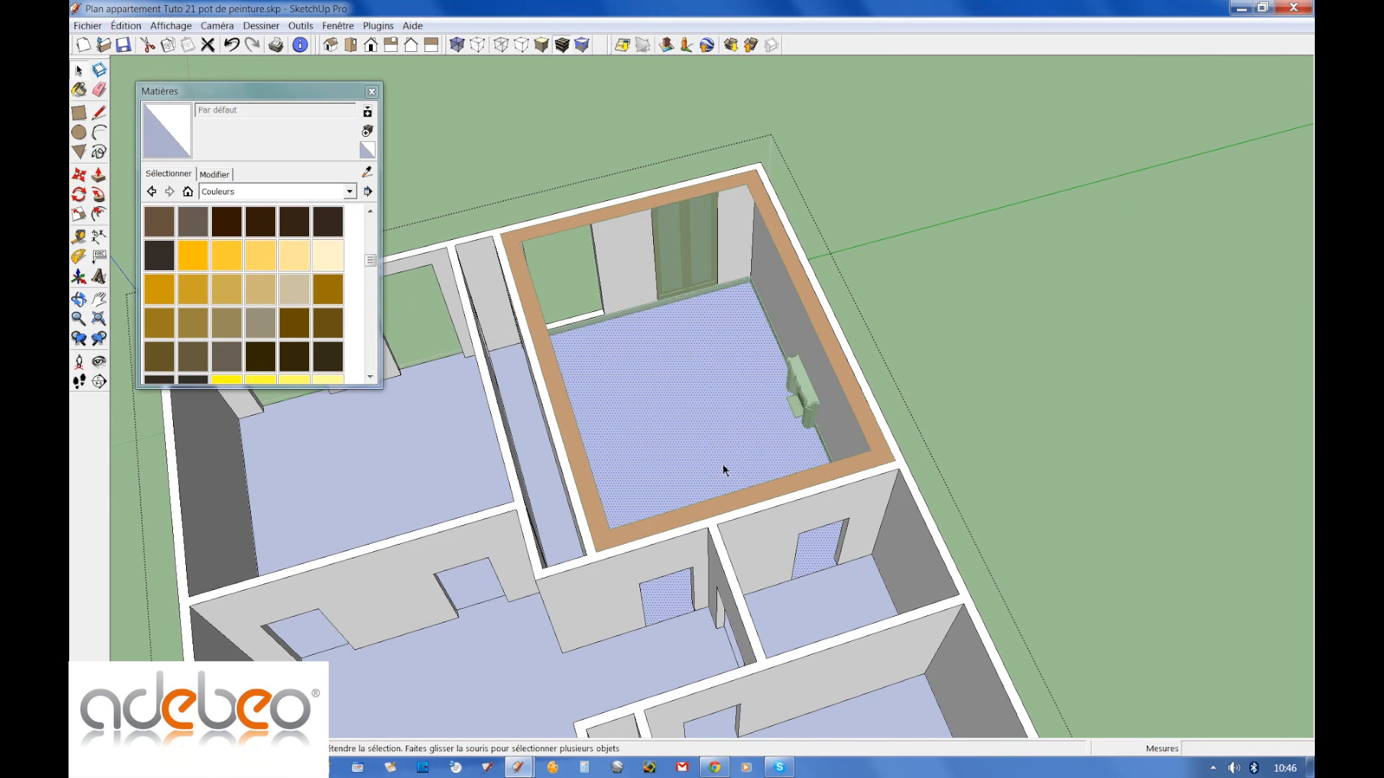
{"action": "left_click", "coordinate": [349, 191]}
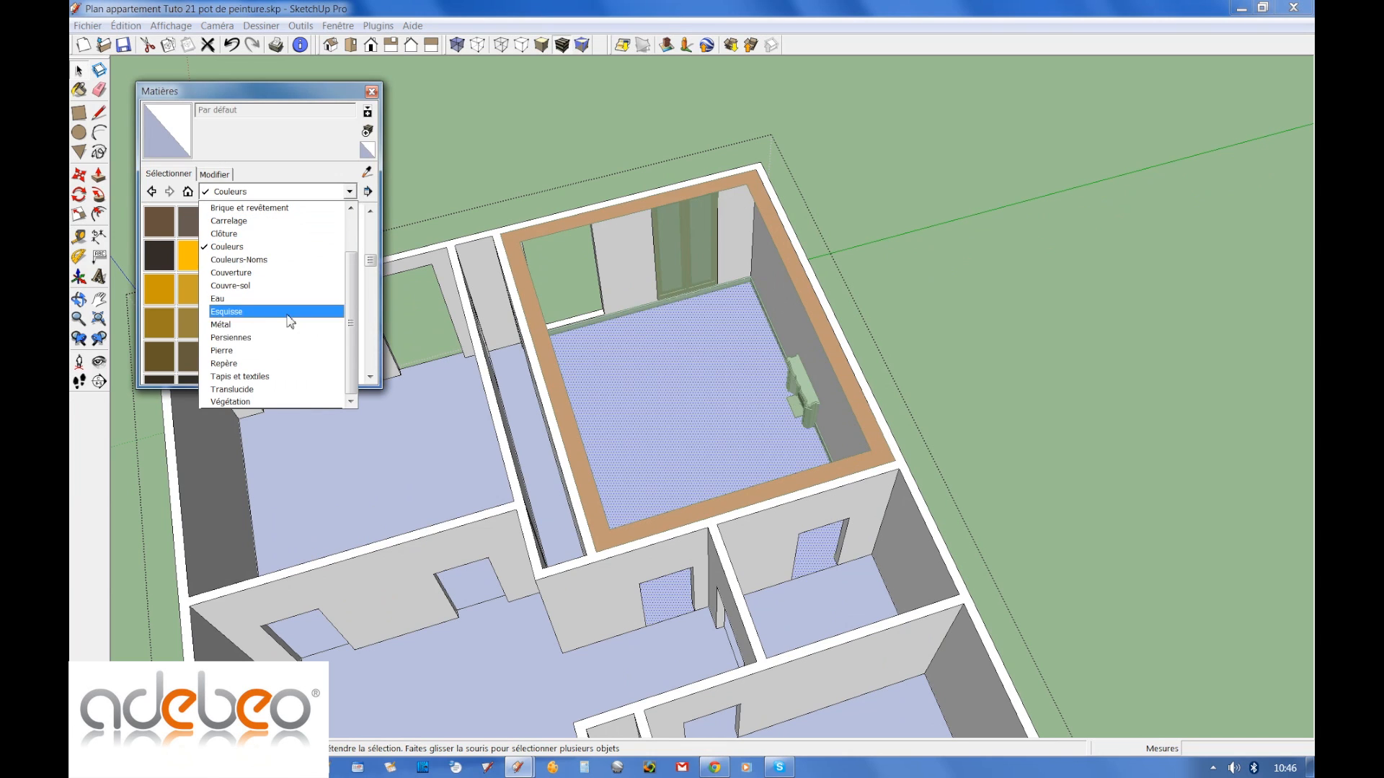
{"action": "scroll", "coordinate": [287, 288], "scroll_direction": "up", "scroll_amount": 1}
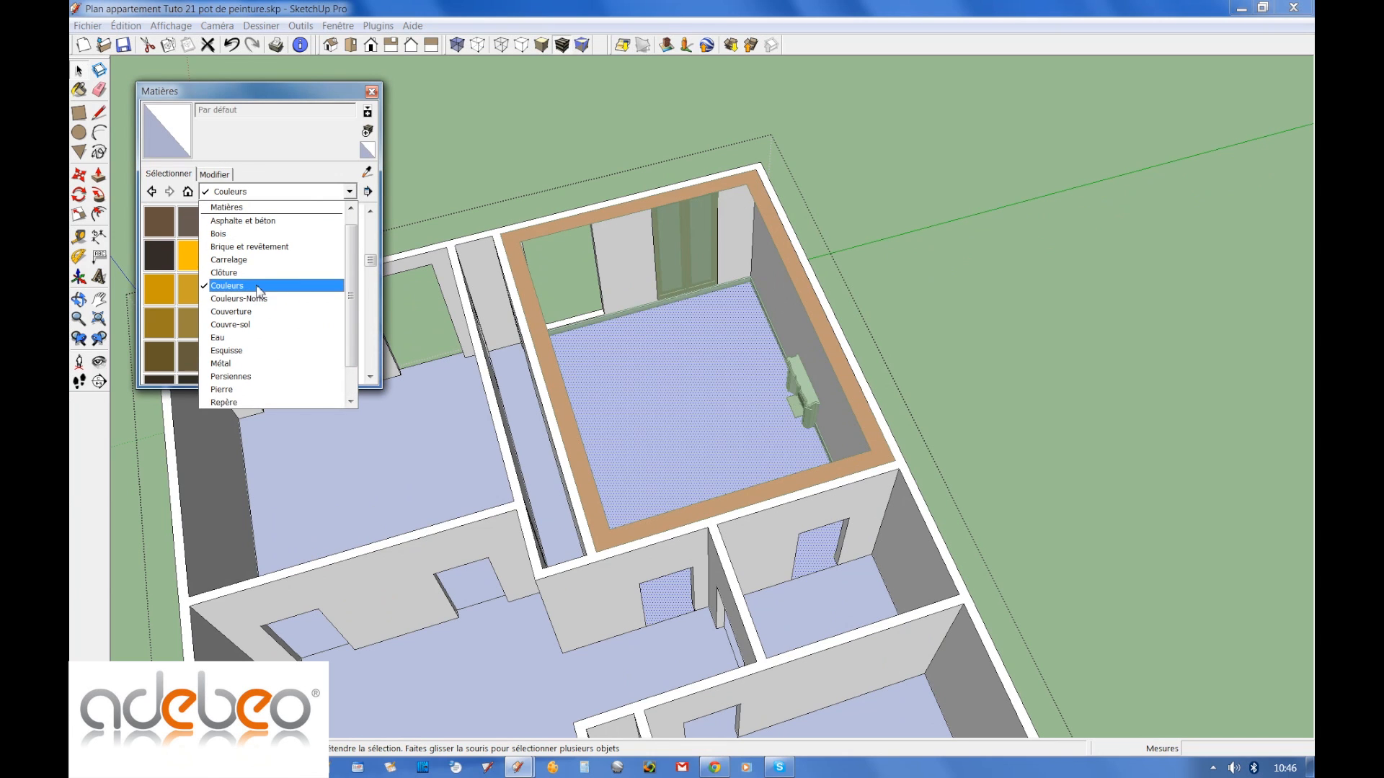
{"action": "left_click", "coordinate": [245, 234]}
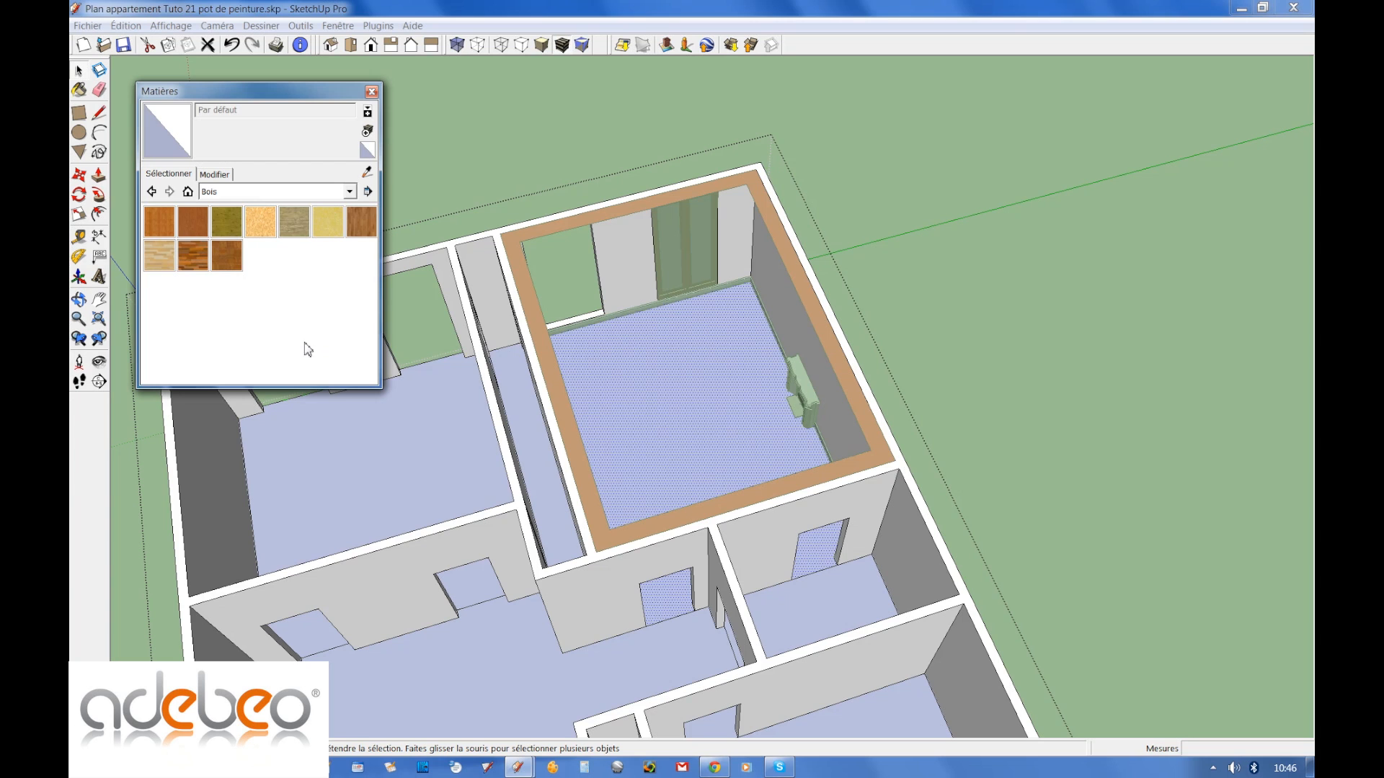
{"action": "left_click", "coordinate": [160, 265]}
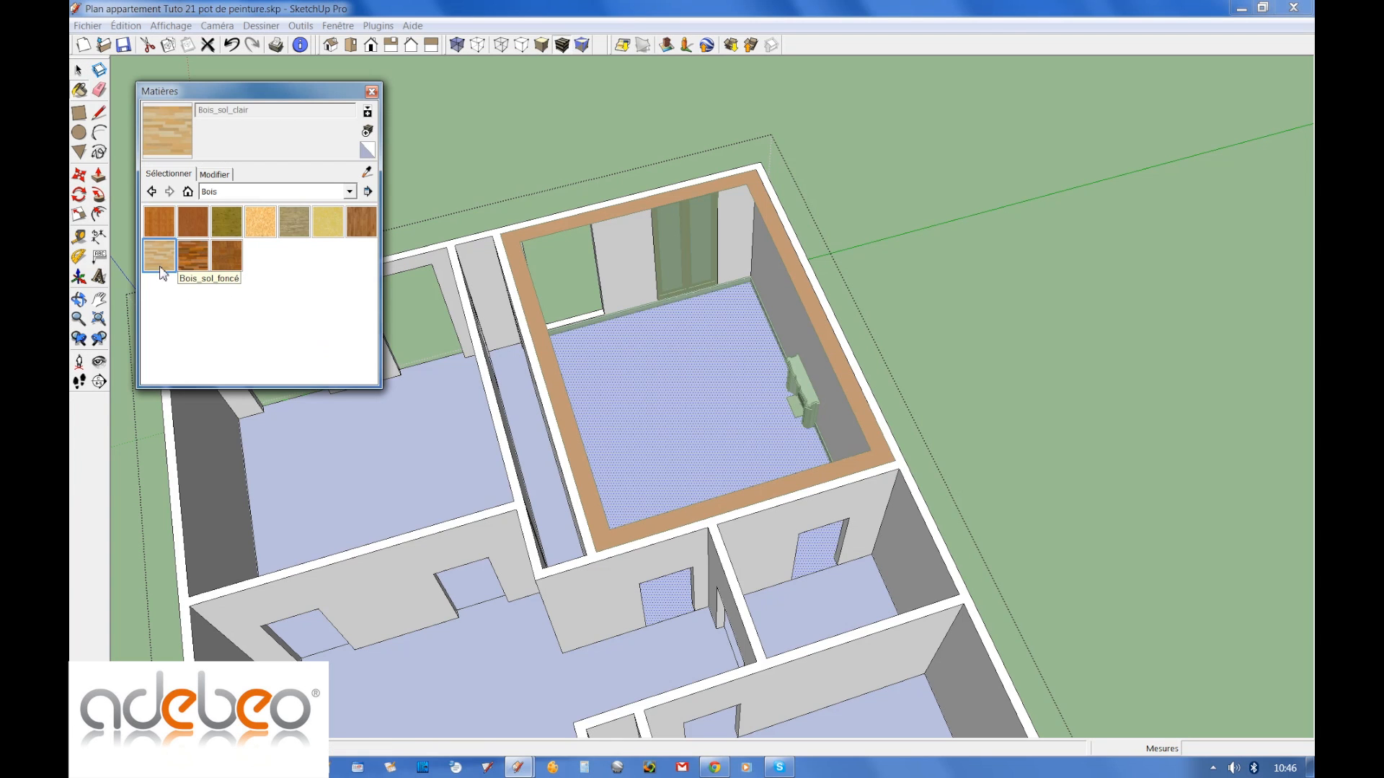
{"action": "left_click", "coordinate": [652, 369]}
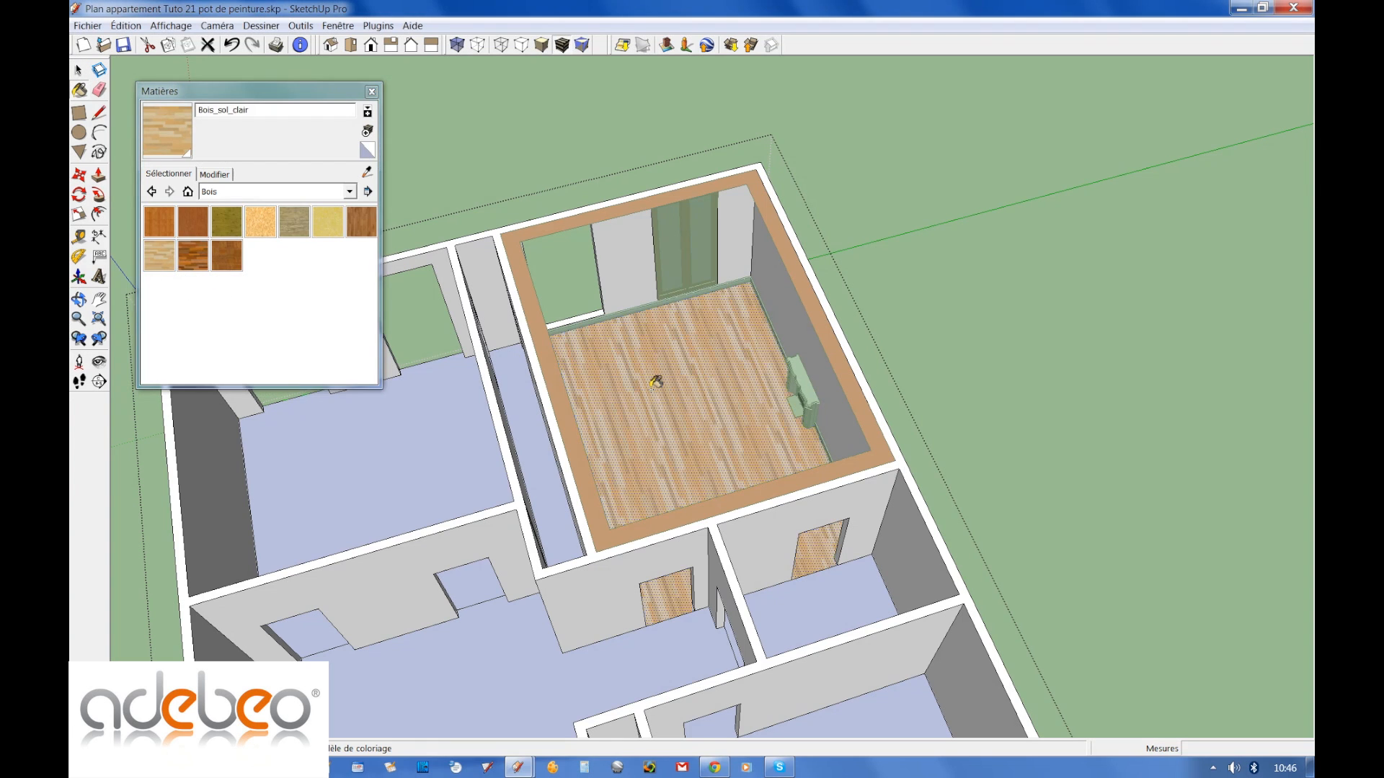
Apply the same light wood flooring to the narrow corridor and the adjoining room with two windows.
{"action": "scroll", "coordinate": [568, 425], "scroll_direction": "up", "scroll_amount": 5}
{"action": "left_click", "coordinate": [514, 376]}
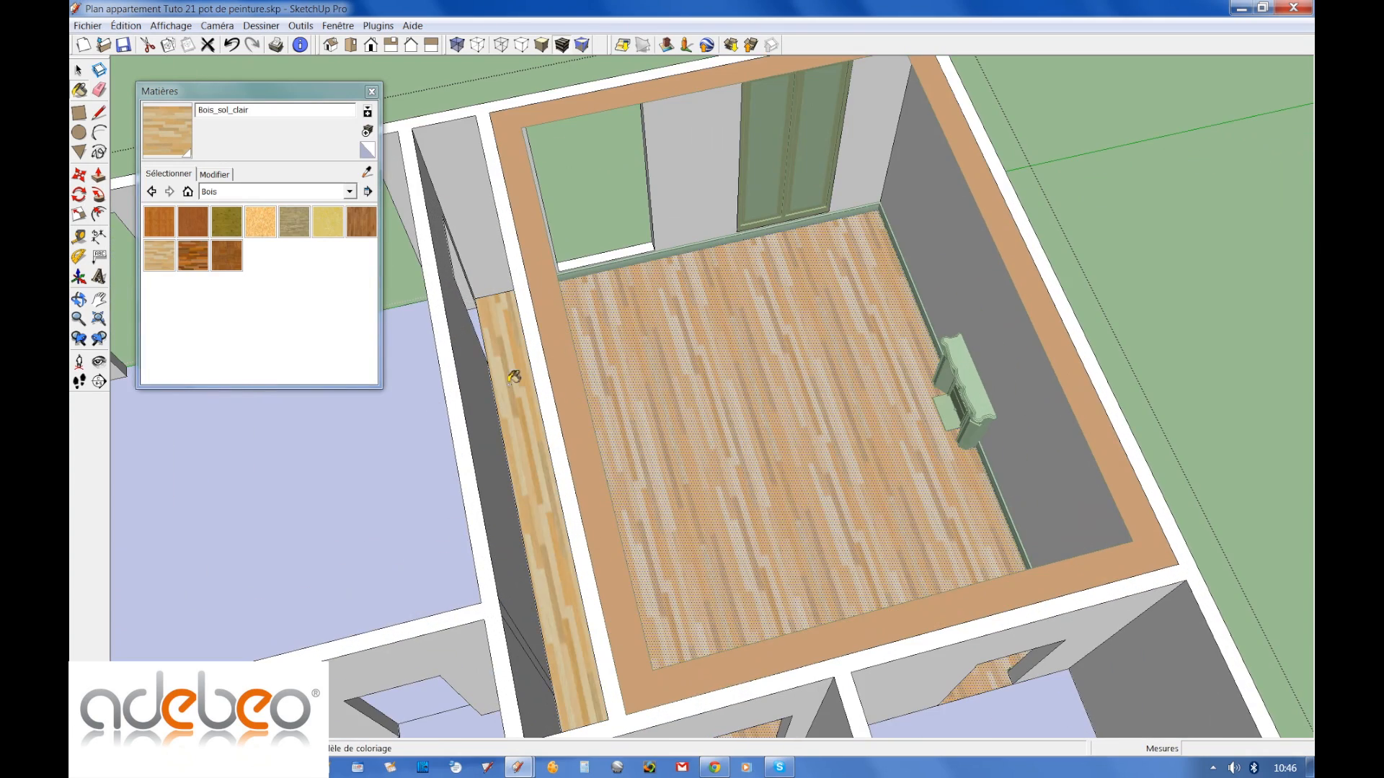
{"action": "left_click", "coordinate": [364, 431]}
Paint the window wall of the adjoining room with Brique_brute_havane from the Brique et revêtement collection.
{"action": "scroll", "coordinate": [768, 465], "scroll_direction": "down", "scroll_amount": 5}
{"action": "scroll", "coordinate": [767, 465], "scroll_direction": "down", "scroll_amount": 2}
{"action": "mouse_move", "coordinate": [759, 463]}
{"action": "middle_mouse_down"}
{"action": "mouse_move", "coordinate": [822, 410]}
{"action": "mouse_move", "coordinate": [875, 429]}
{"action": "mouse_move", "coordinate": [849, 496]}
{"action": "mouse_move", "coordinate": [815, 473]}
{"action": "middle_mouse_up"}
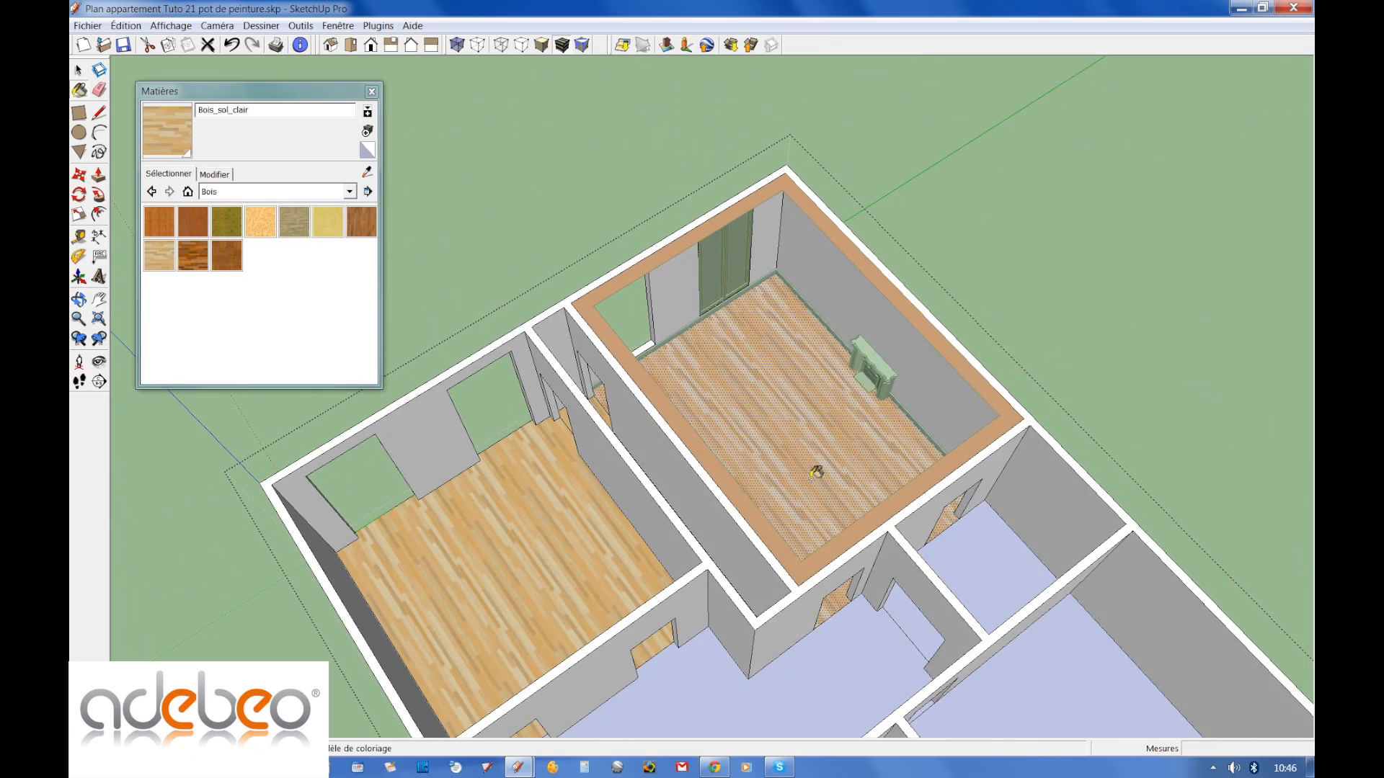
{"action": "scroll", "coordinate": [815, 471], "scroll_direction": "up", "scroll_amount": 6}
{"action": "scroll", "coordinate": [726, 447], "scroll_direction": "down", "scroll_amount": 5}
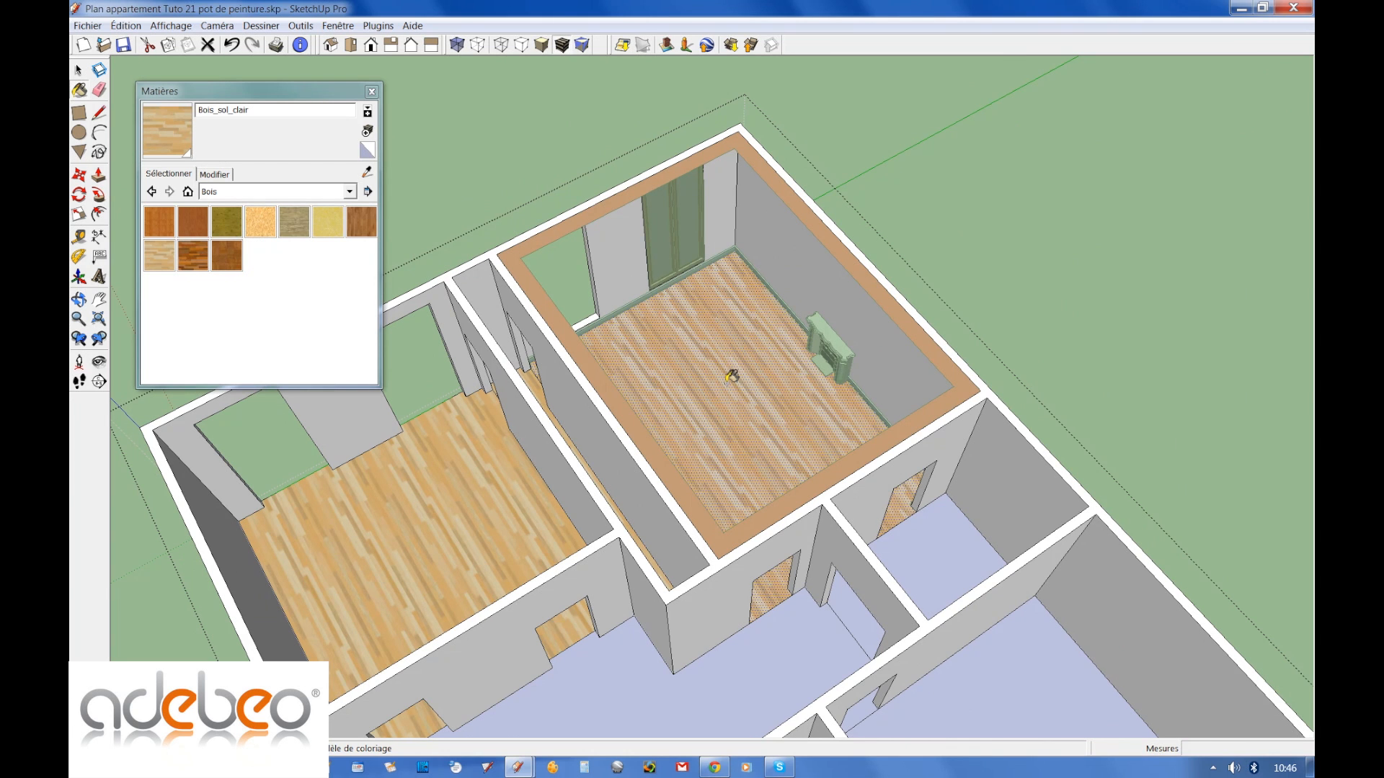
{"action": "scroll", "coordinate": [495, 442], "scroll_direction": "down", "scroll_amount": 2}
{"action": "scroll", "coordinate": [512, 486], "scroll_direction": "down", "scroll_amount": 2}
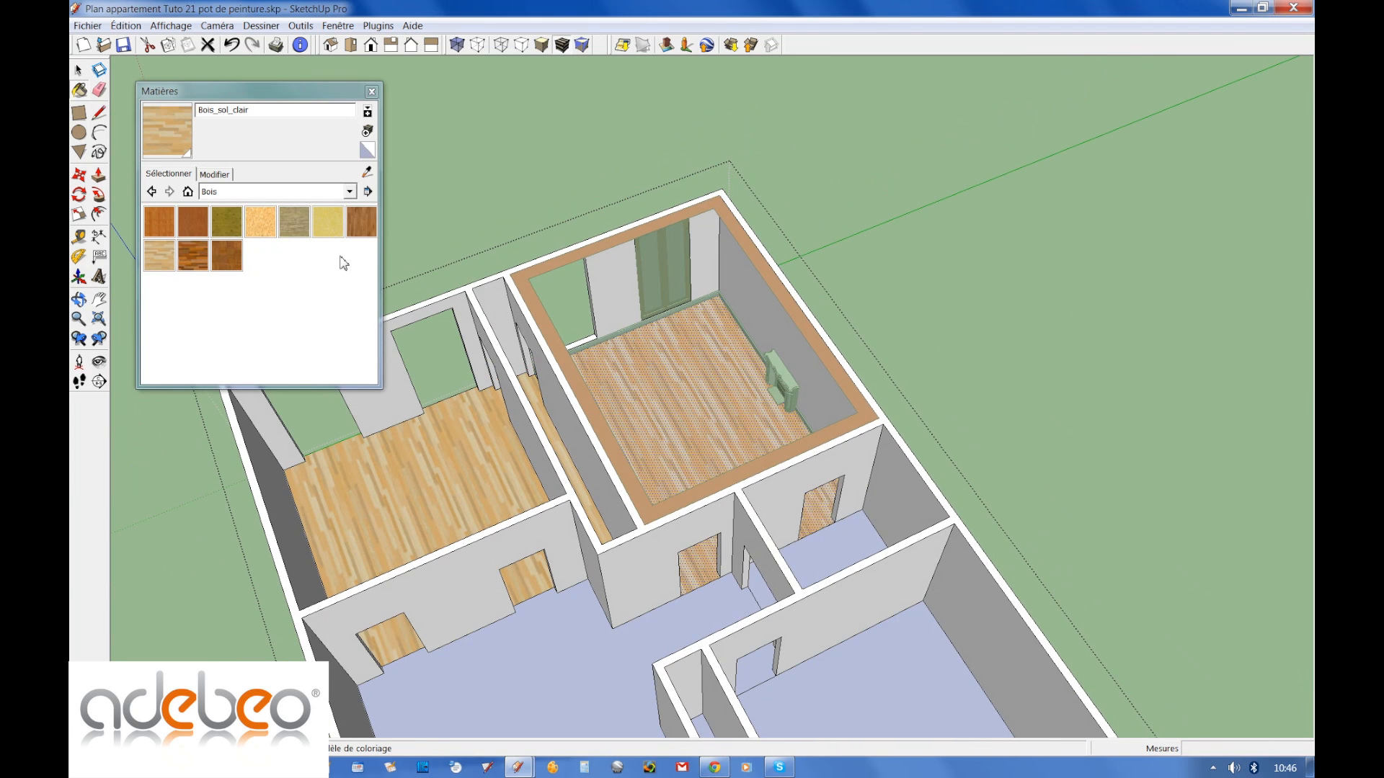
{"action": "left_click", "coordinate": [268, 191]}
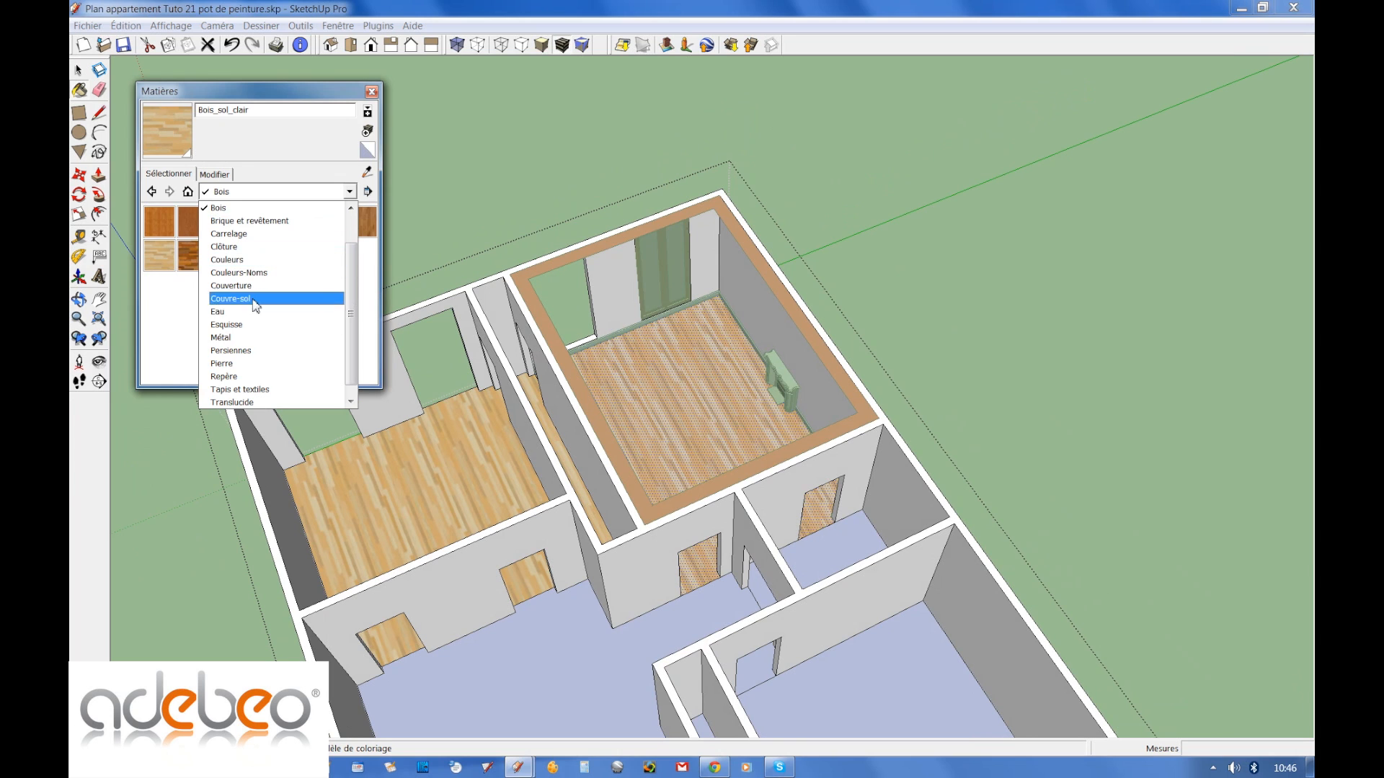
{"action": "left_click", "coordinate": [238, 220]}
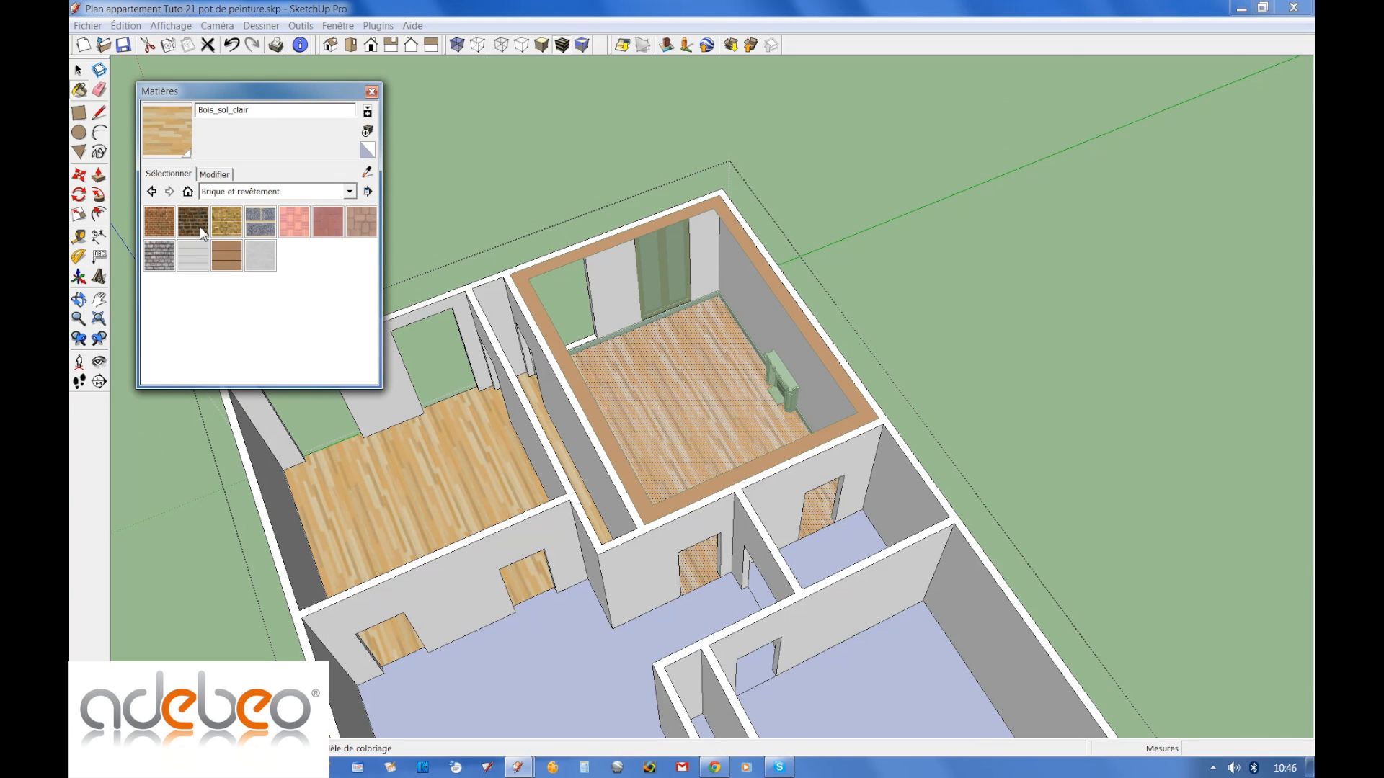
{"action": "left_click", "coordinate": [215, 229]}
{"action": "left_click", "coordinate": [416, 409]}
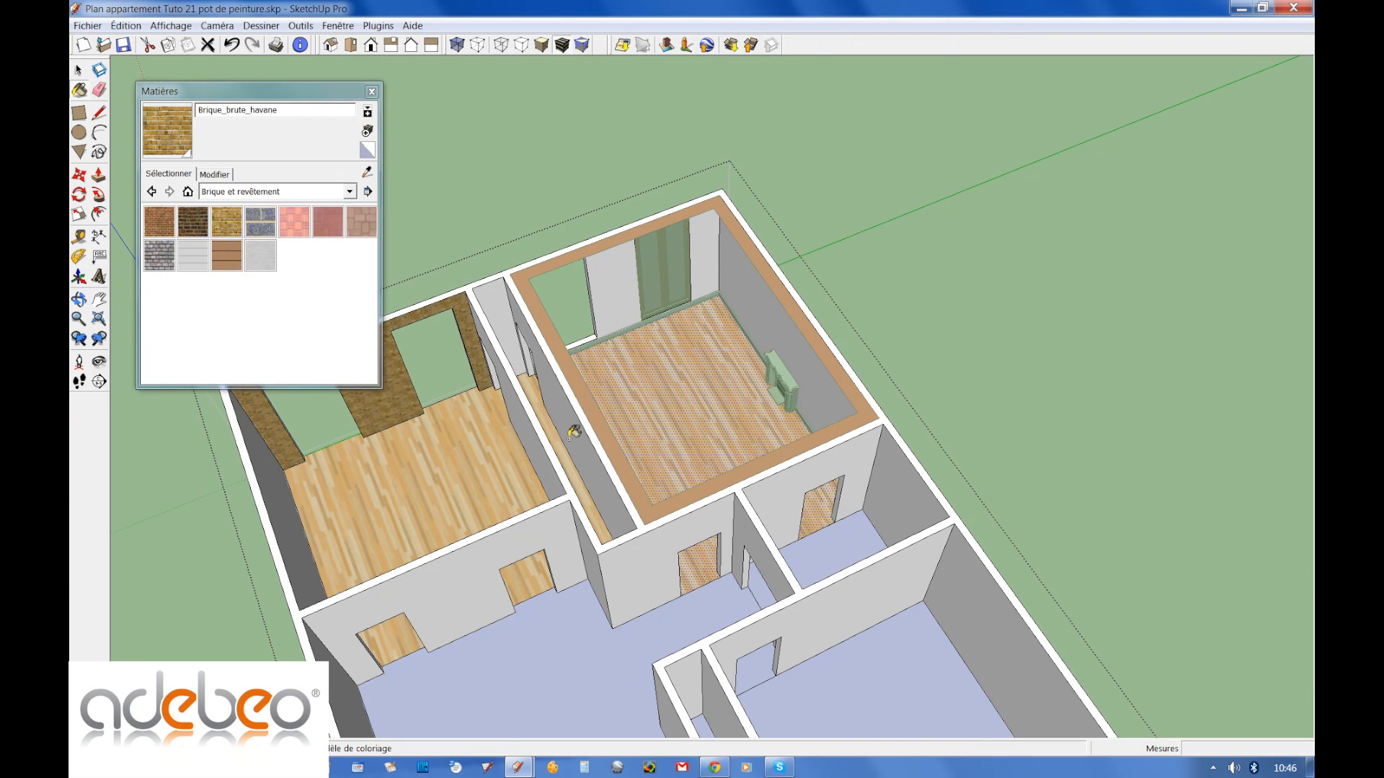
{"action": "scroll", "coordinate": [573, 431], "scroll_direction": "up", "scroll_amount": 5}
{"action": "scroll", "coordinate": [641, 329], "scroll_direction": "down", "scroll_amount": 5}
{"action": "scroll", "coordinate": [727, 561], "scroll_direction": "up", "scroll_amount": 1}
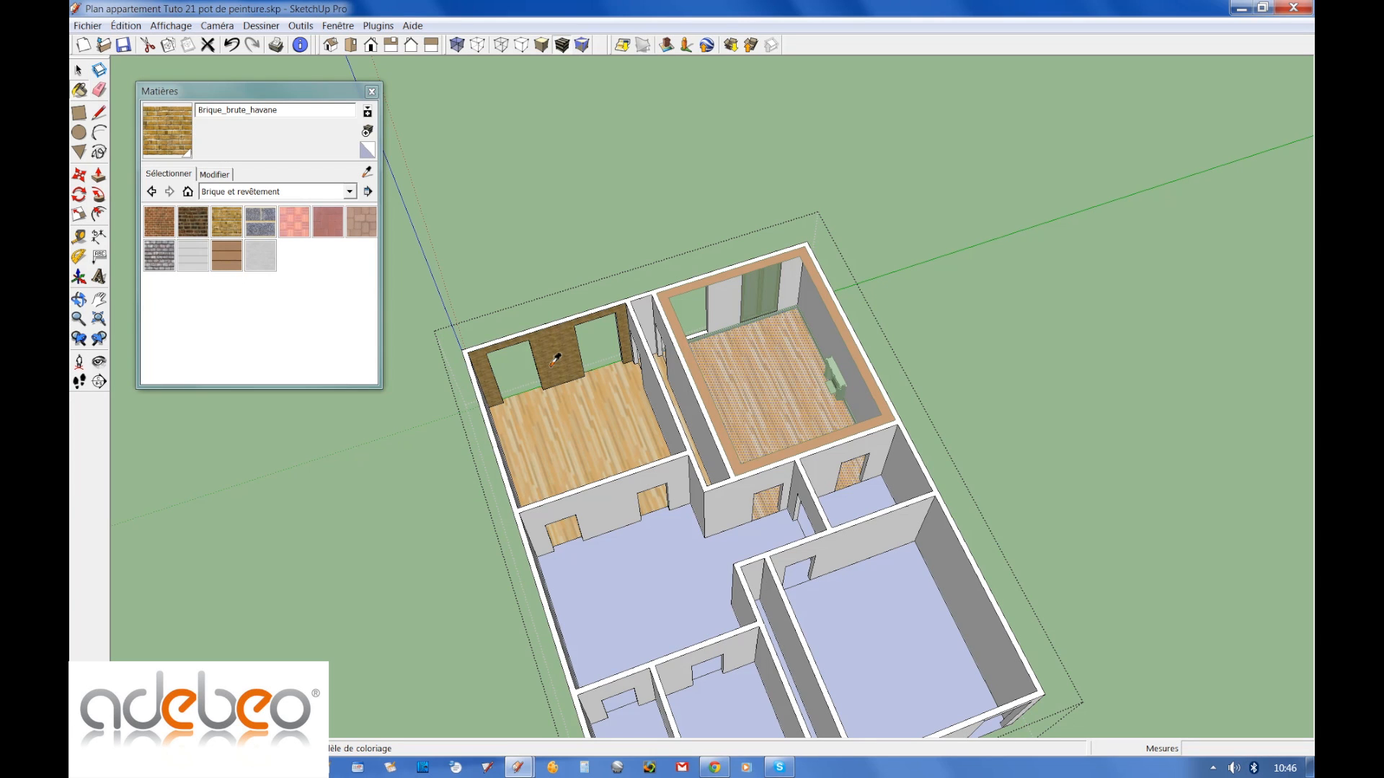
Sample Bois_sol_clair from the painted floor and apply it to the floors of the central room, the large room and the two smaller rooms.
{"action": "left_click", "coordinate": [595, 430], "text": "alt"}
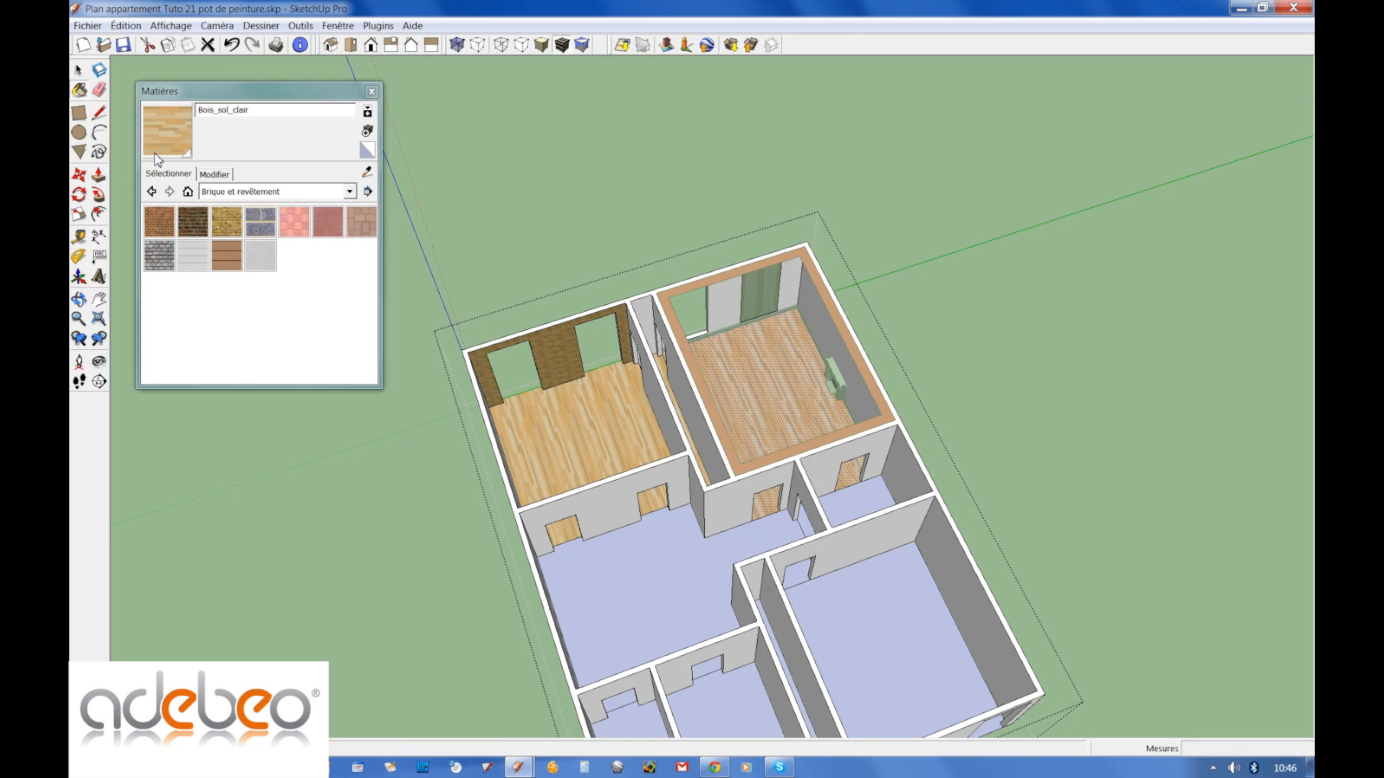
{"action": "left_click", "coordinate": [651, 579]}
{"action": "middle_click_drag", "start_coordinate": [669, 603], "coordinate": [796, 640]}
{"action": "left_click", "coordinate": [820, 630]}
{"action": "left_click", "coordinate": [911, 535]}
{"action": "left_click", "coordinate": [793, 678]}
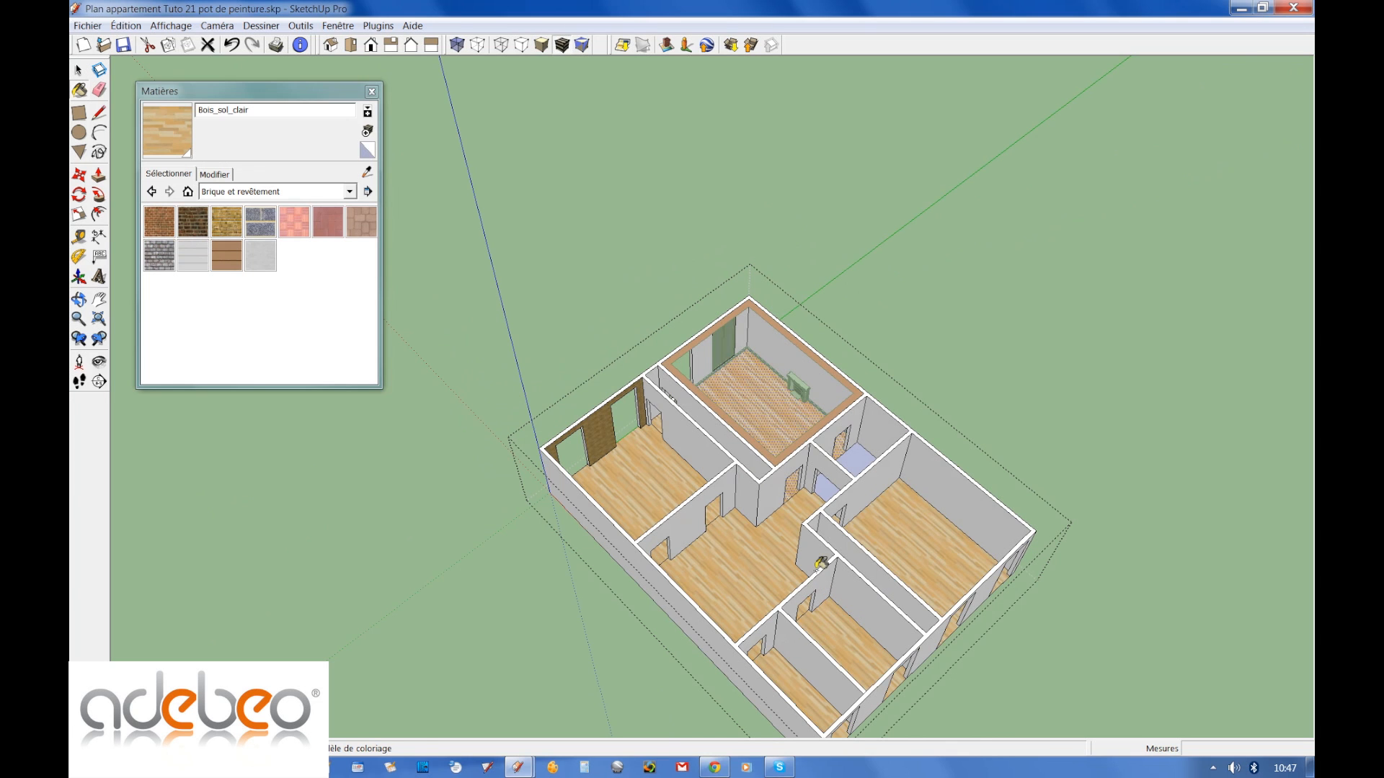
Finish editing the apartment group and return to the whole model.
{"action": "middle_click_drag", "start_coordinate": [820, 563], "coordinate": [756, 467]}
{"action": "key", "text": "space"}
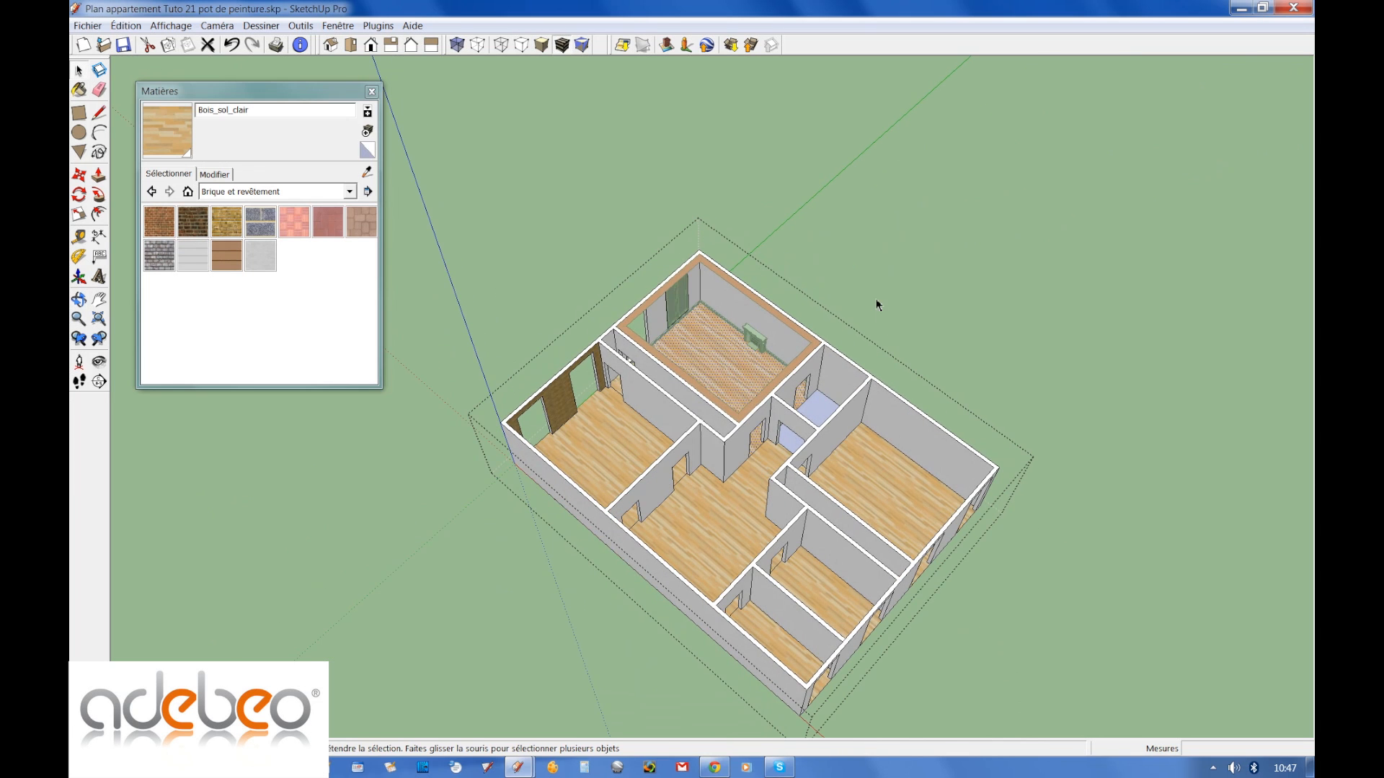
{"action": "left_click", "coordinate": [820, 322]}
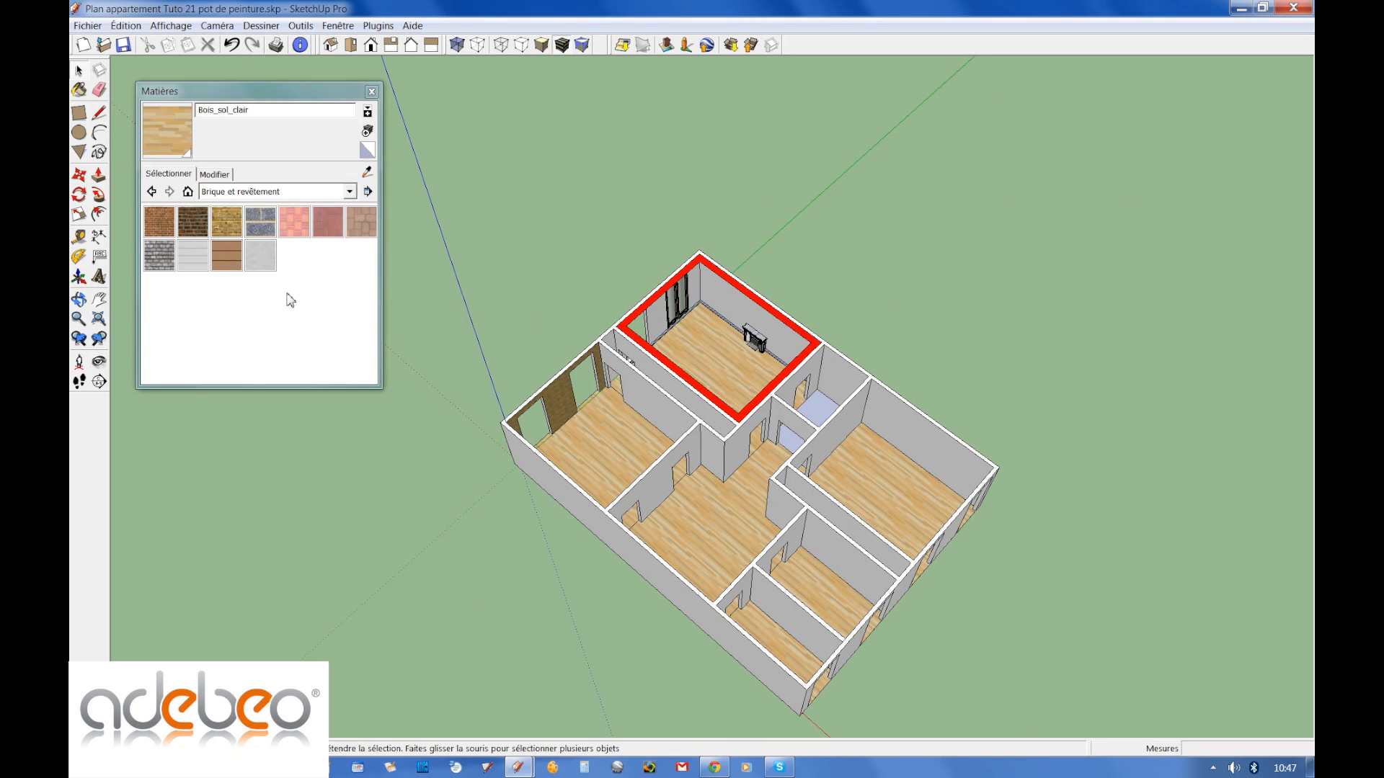
List the materials used in the model and open Bois_sol_clair for editing.
{"action": "left_click", "coordinate": [188, 191]}
{"action": "left_click", "coordinate": [222, 195]}
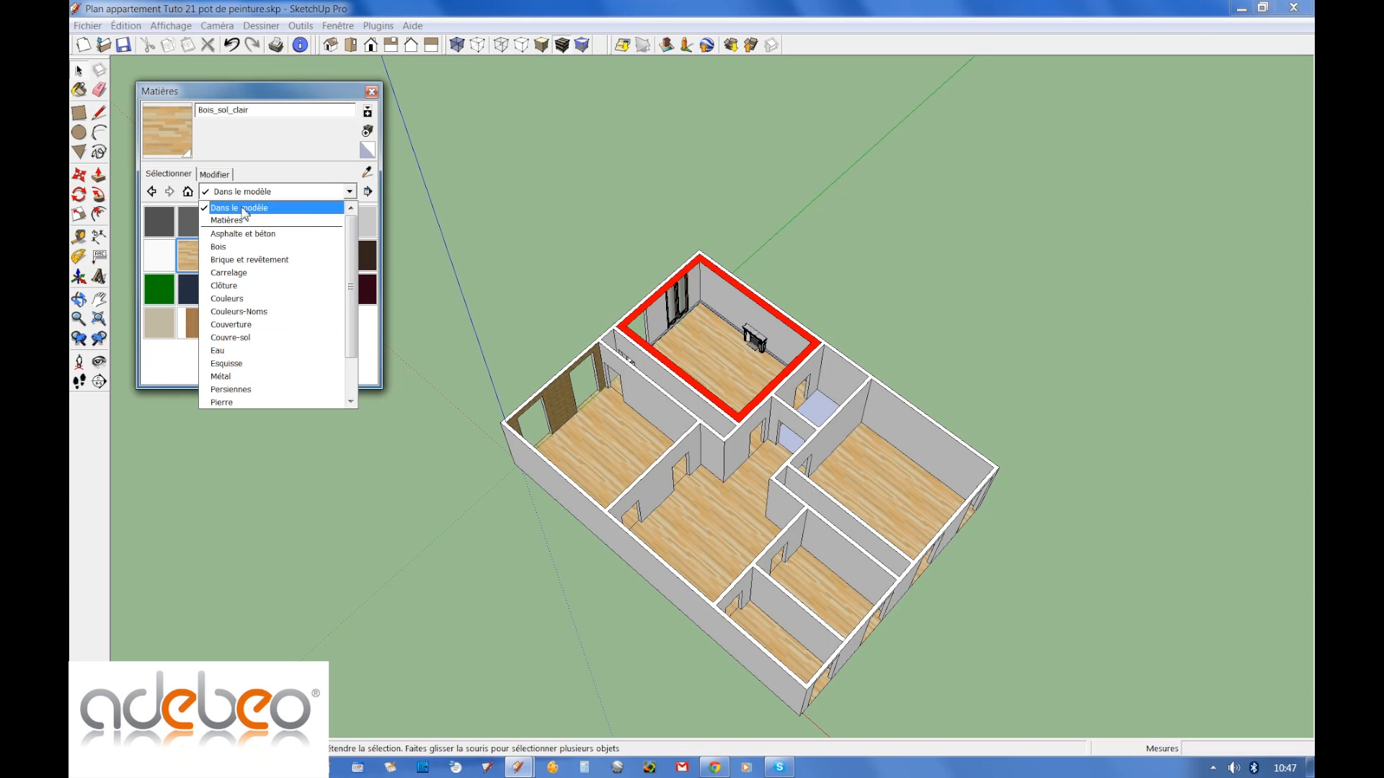
{"action": "left_click", "coordinate": [187, 196]}
{"action": "scroll", "coordinate": [742, 472], "scroll_direction": "up", "scroll_amount": 3}
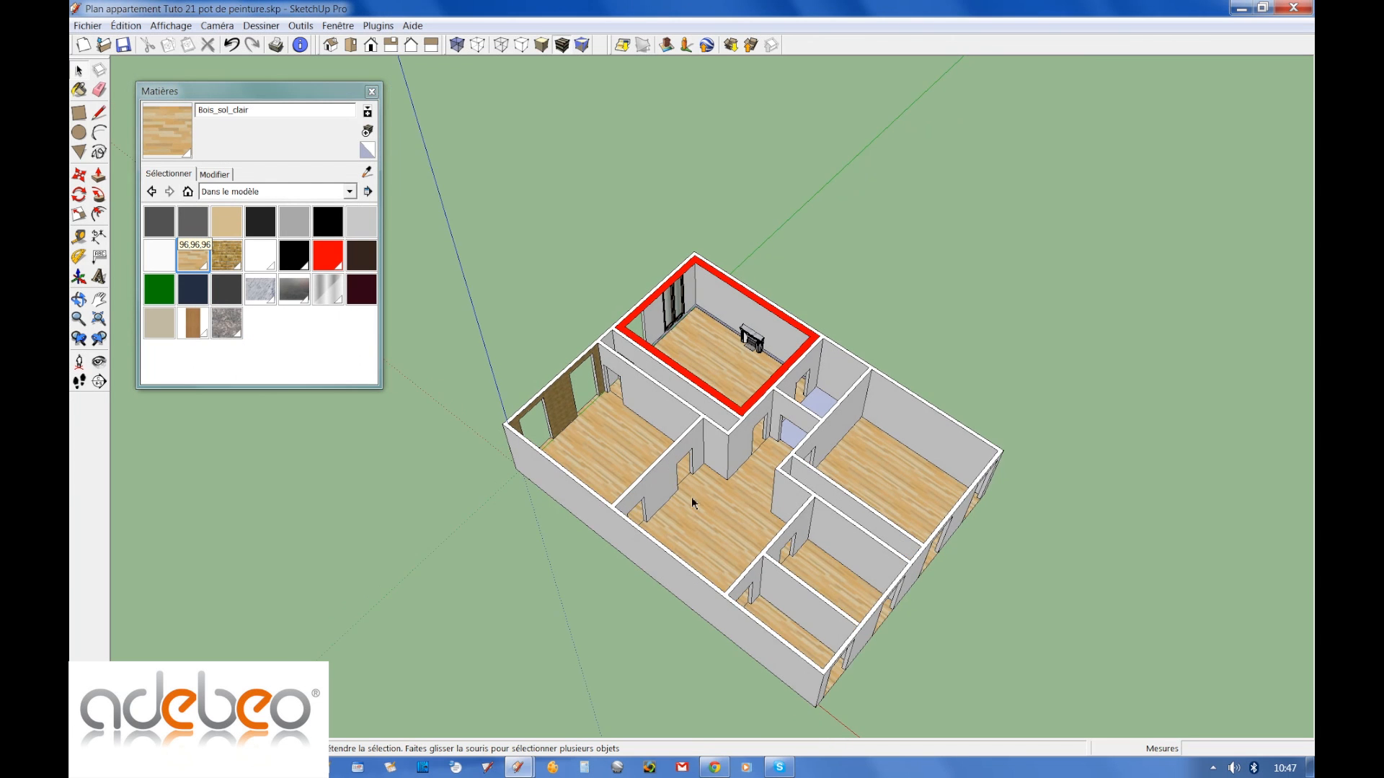
{"action": "middle_click_drag", "start_coordinate": [776, 465], "coordinate": [966, 529]}
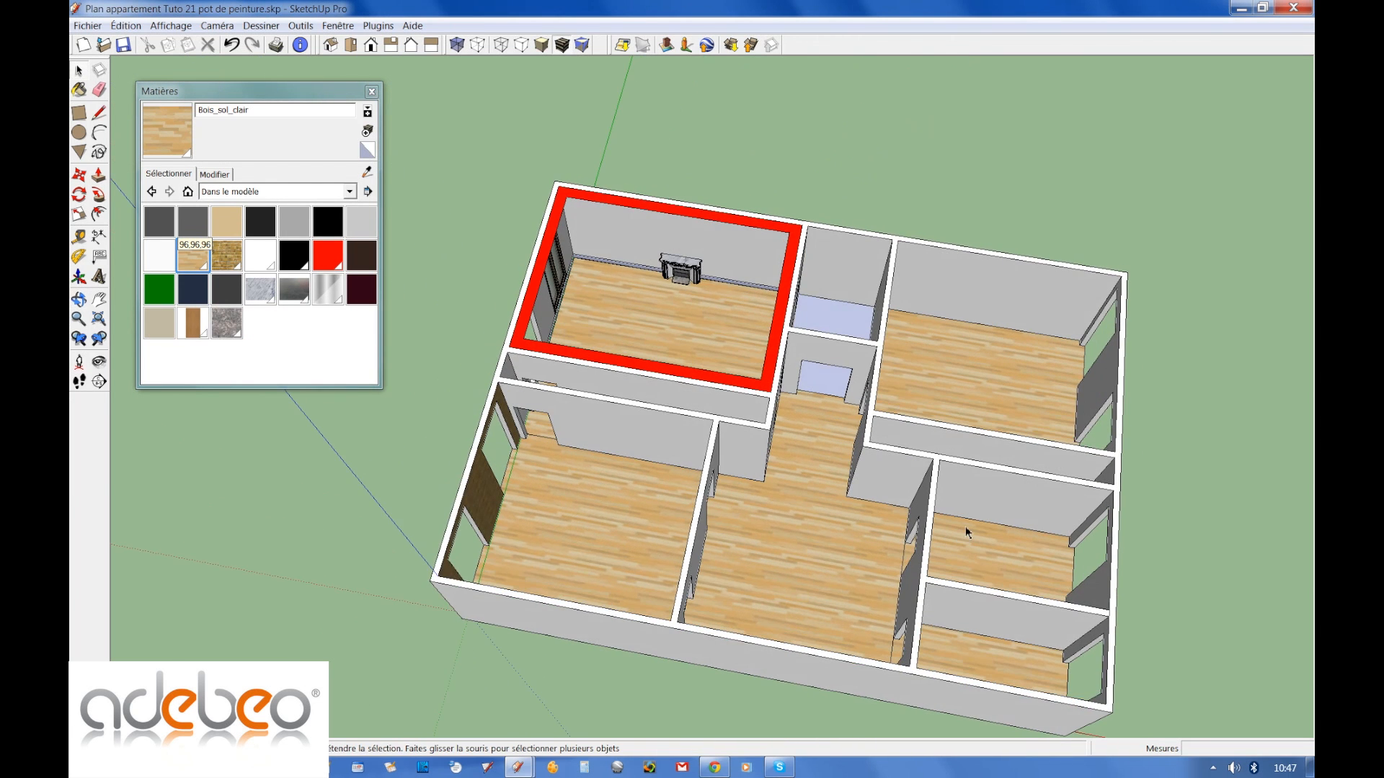
{"action": "scroll", "coordinate": [815, 465], "scroll_direction": "up", "scroll_amount": 1}
{"action": "middle_click_drag", "start_coordinate": [814, 464], "coordinate": [829, 468]}
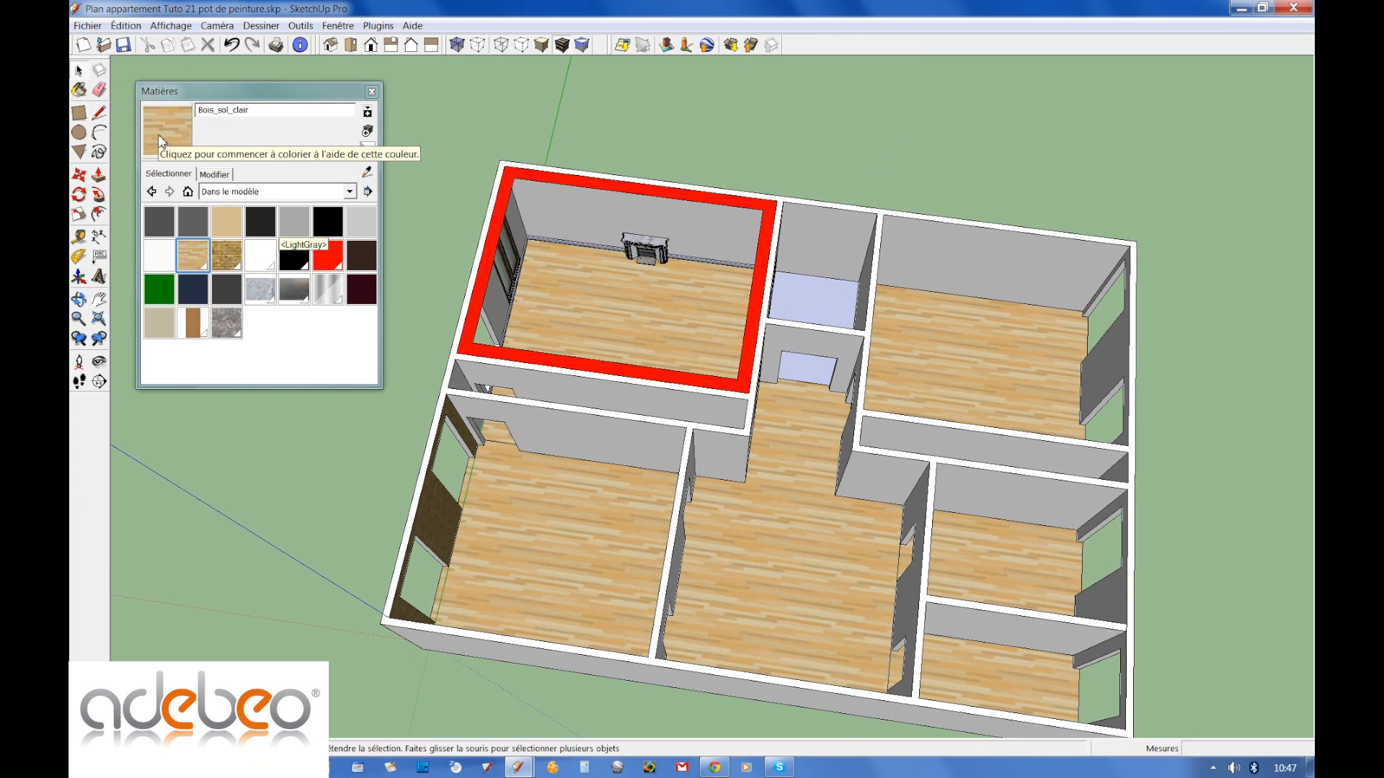
{"action": "left_click", "coordinate": [228, 177]}
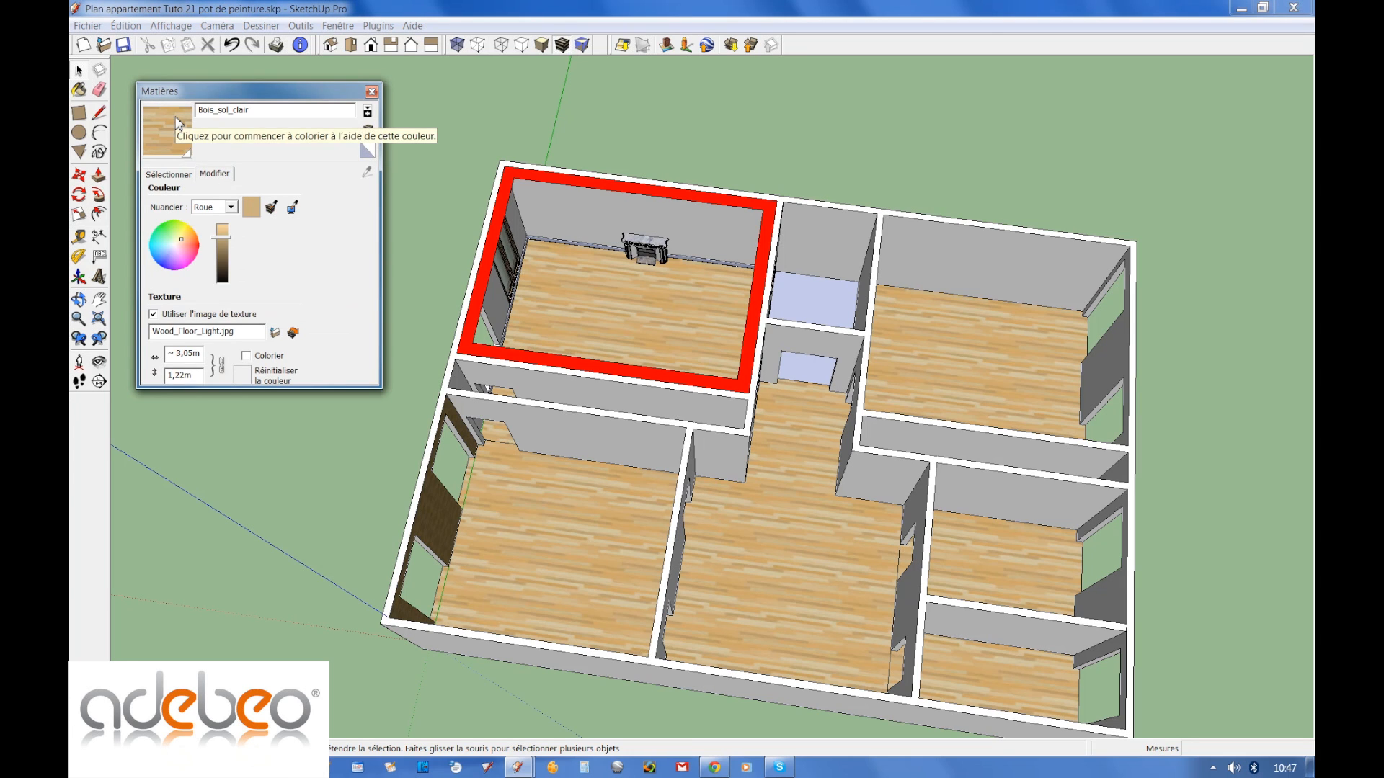
Tint the Bois_sol_clair material pinkish red and after that light green using the colour wheel.
{"action": "mouse_move", "coordinate": [185, 249]}
{"action": "left_mouse_down"}
{"action": "mouse_move", "coordinate": [188, 261]}
{"action": "mouse_move", "coordinate": [166, 260]}
{"action": "mouse_move", "coordinate": [186, 250]}
{"action": "mouse_move", "coordinate": [223, 284]}
{"action": "mouse_move", "coordinate": [223, 227]}
{"action": "left_mouse_up"}
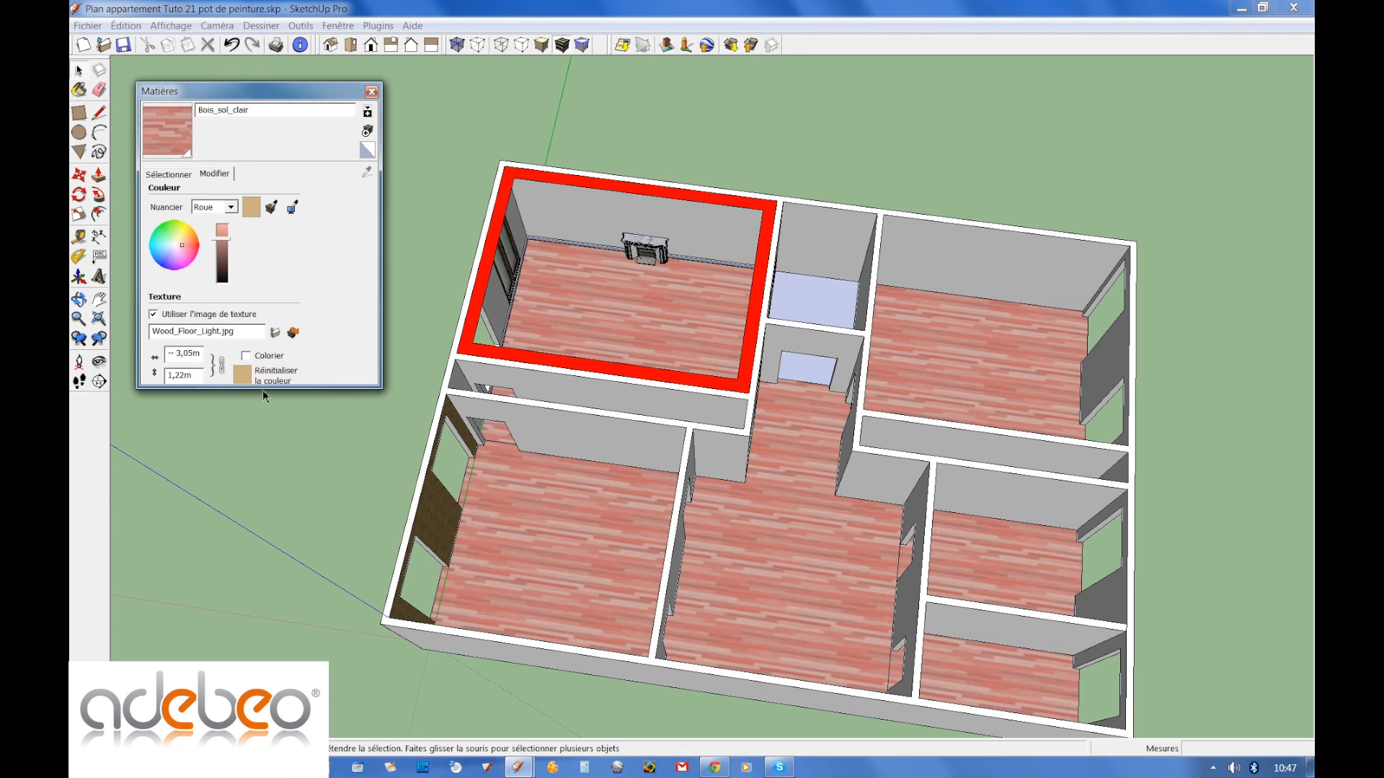
{"action": "left_click_drag", "start_coordinate": [264, 389], "coordinate": [264, 472]}
{"action": "left_click_drag", "start_coordinate": [242, 418], "coordinate": [289, 425]}
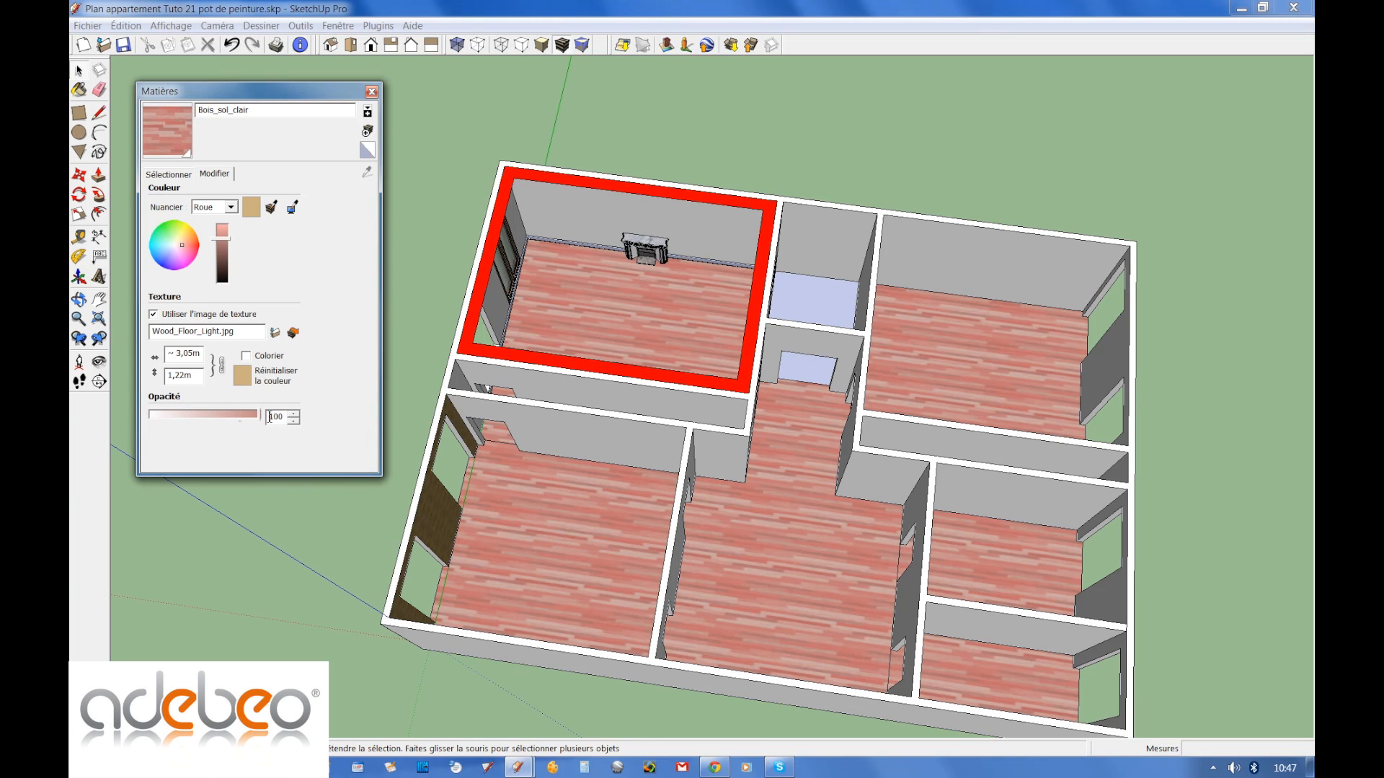
{"action": "left_click_drag", "start_coordinate": [188, 249], "coordinate": [179, 245]}
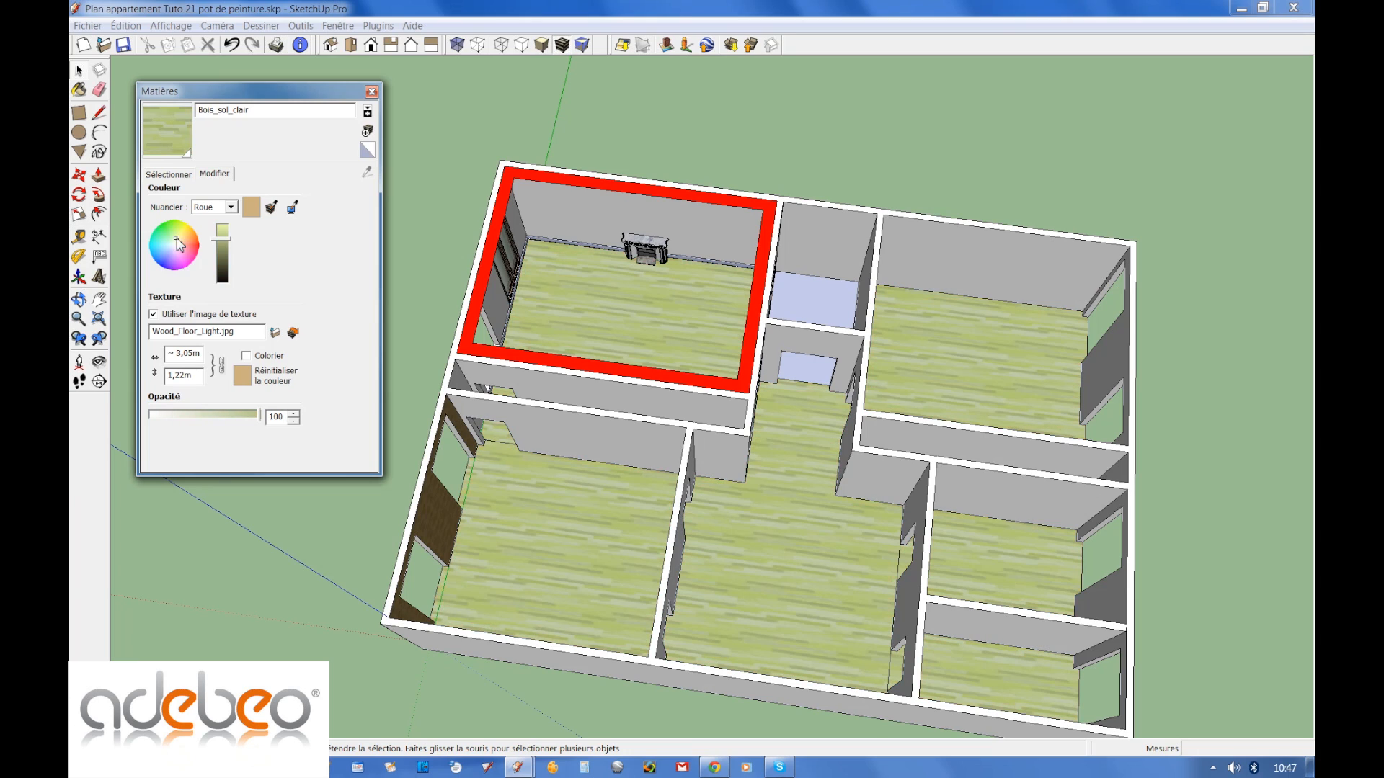
{"action": "scroll", "coordinate": [648, 274], "scroll_direction": "up", "scroll_amount": 6}
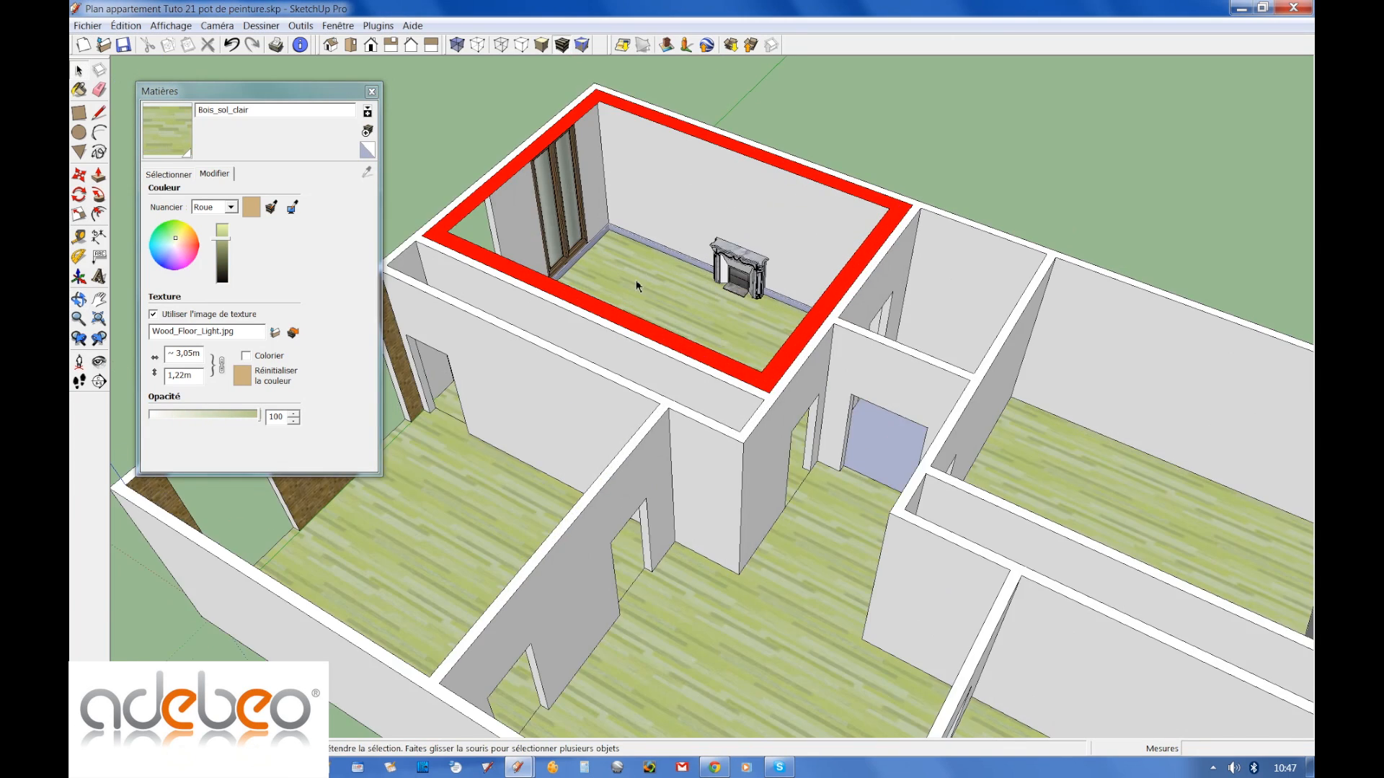
{"action": "scroll", "coordinate": [620, 361], "scroll_direction": "down", "scroll_amount": 6}
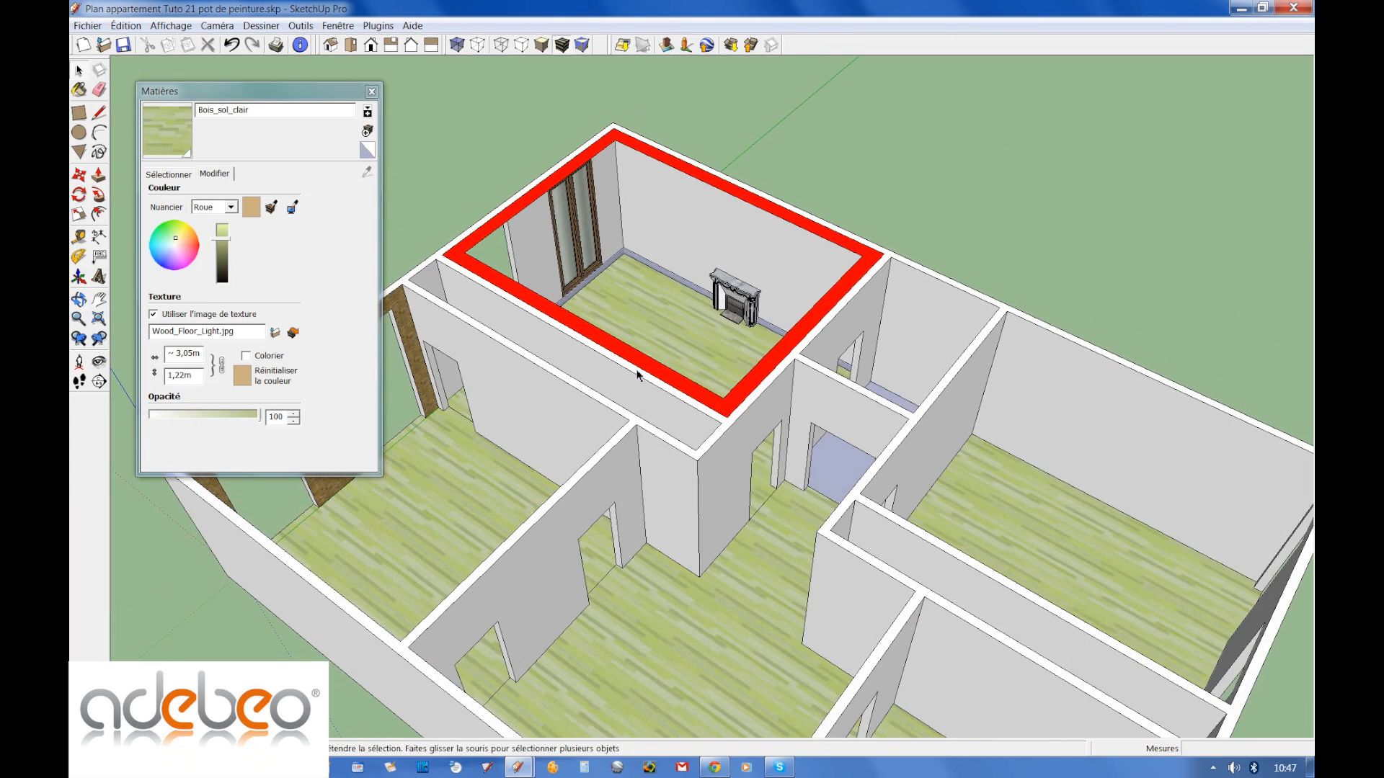
{"action": "scroll", "coordinate": [632, 372], "scroll_direction": "up", "scroll_amount": 6}
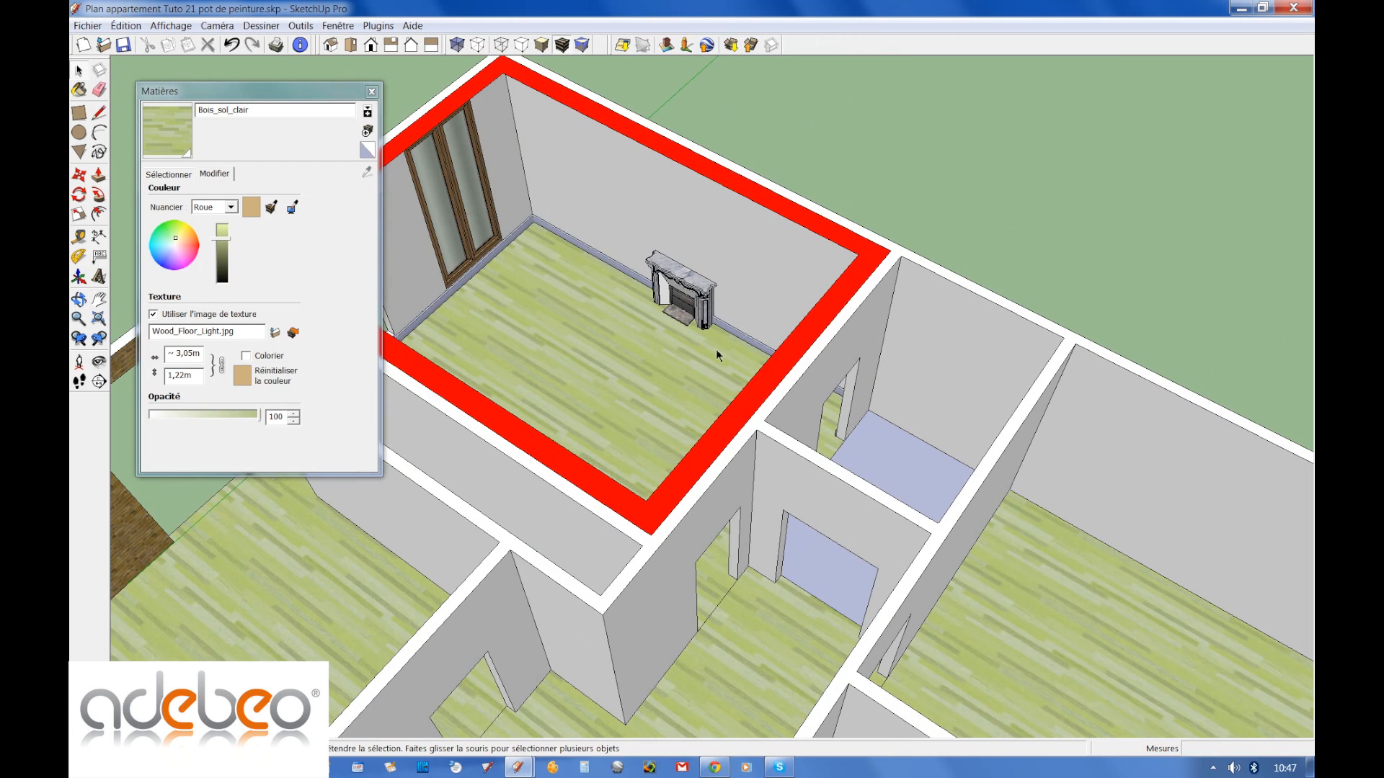
Match the Bois_sol_clair colour to the on-screen red of the fireplace room's wall tops.
{"action": "left_click", "coordinate": [292, 207]}
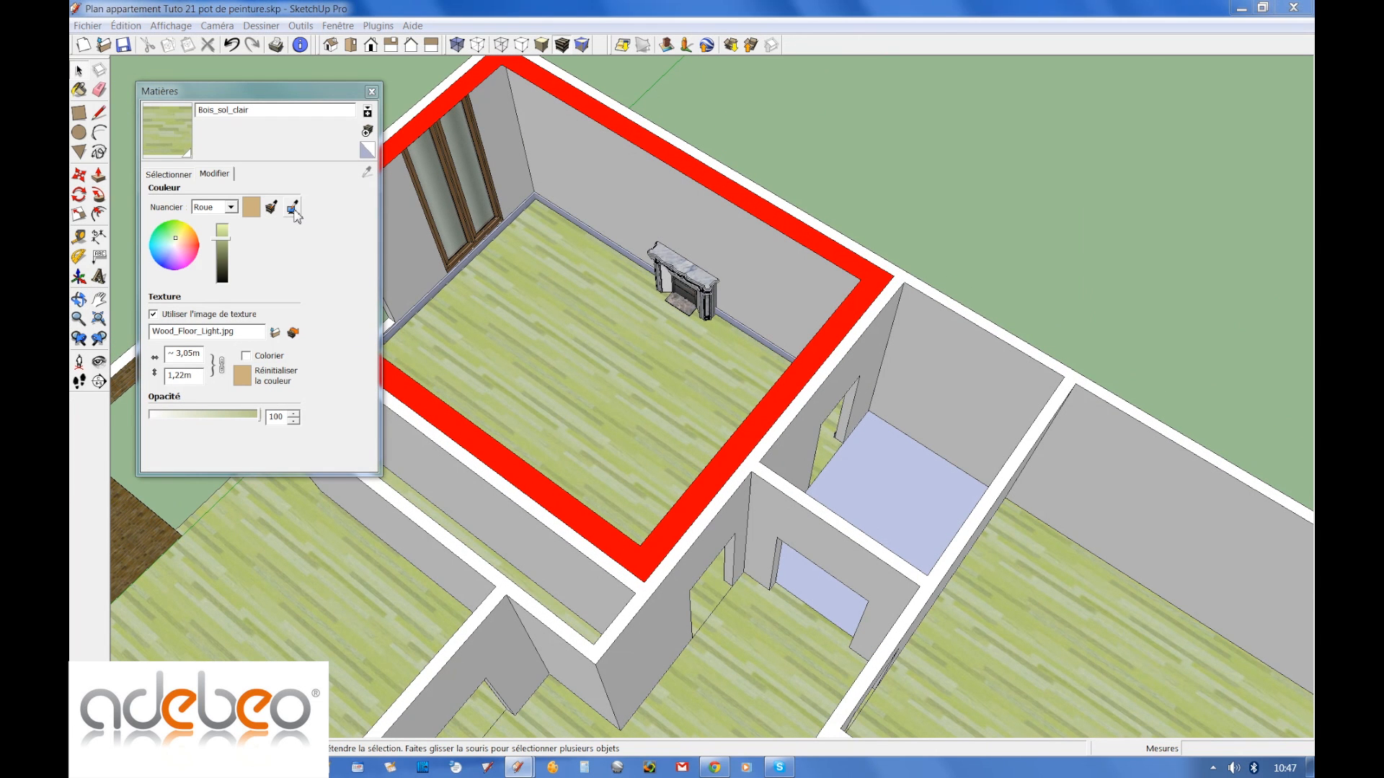
{"action": "left_click", "coordinate": [715, 181]}
{"action": "scroll", "coordinate": [641, 382], "scroll_direction": "down", "scroll_amount": 5}
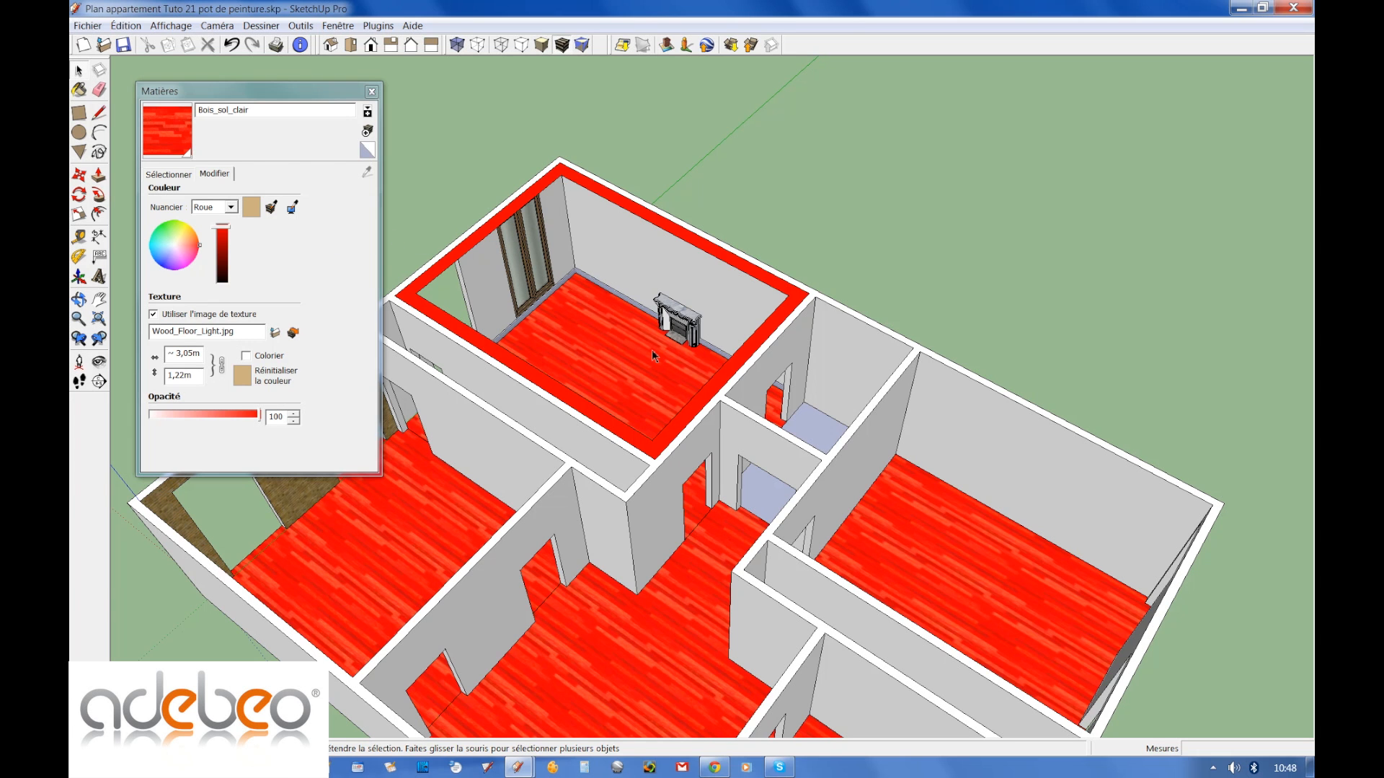
{"action": "middle_click_drag", "start_coordinate": [656, 356], "coordinate": [539, 351]}
{"action": "scroll", "coordinate": [539, 351], "scroll_direction": "up", "scroll_amount": 5}
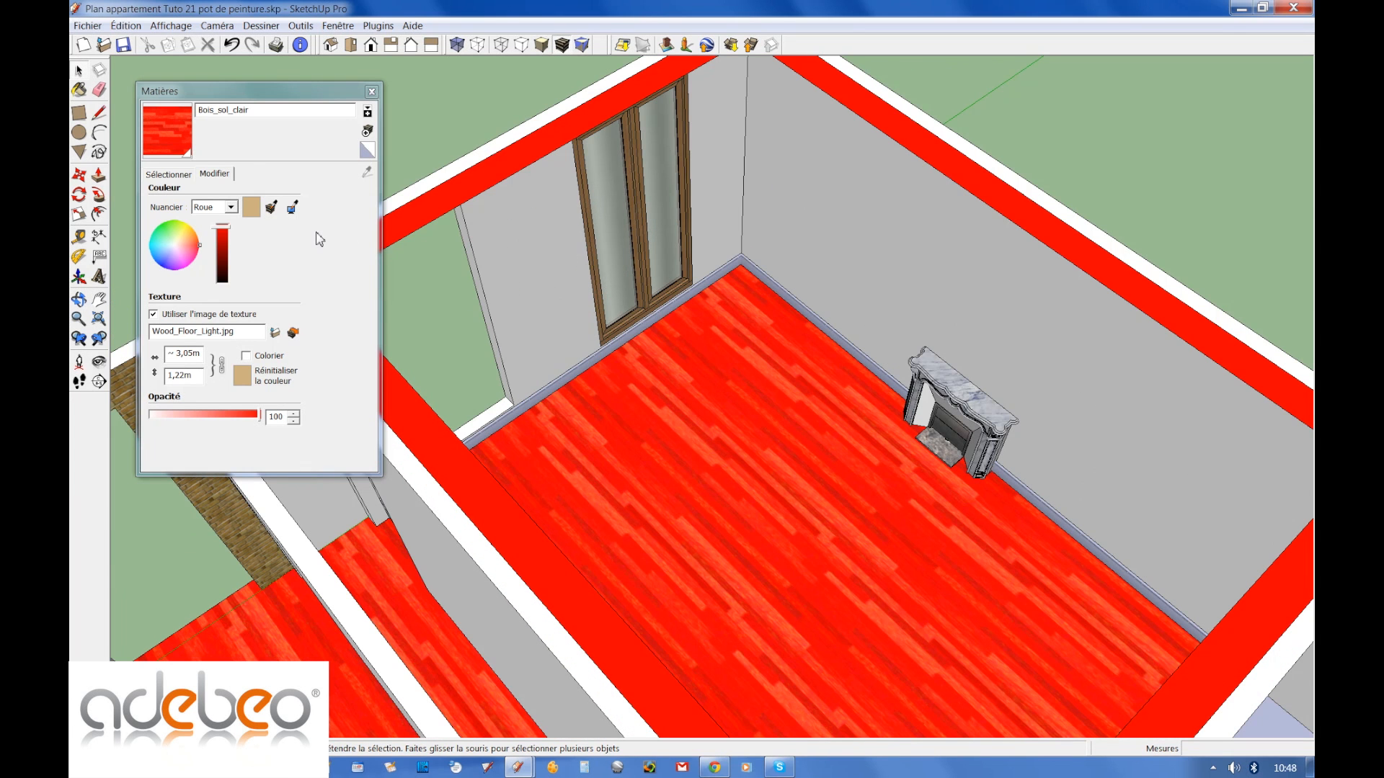
Match the Bois_sol_clair colour to the brick material on the adjoining room's window wall.
{"action": "left_click", "coordinate": [271, 209]}
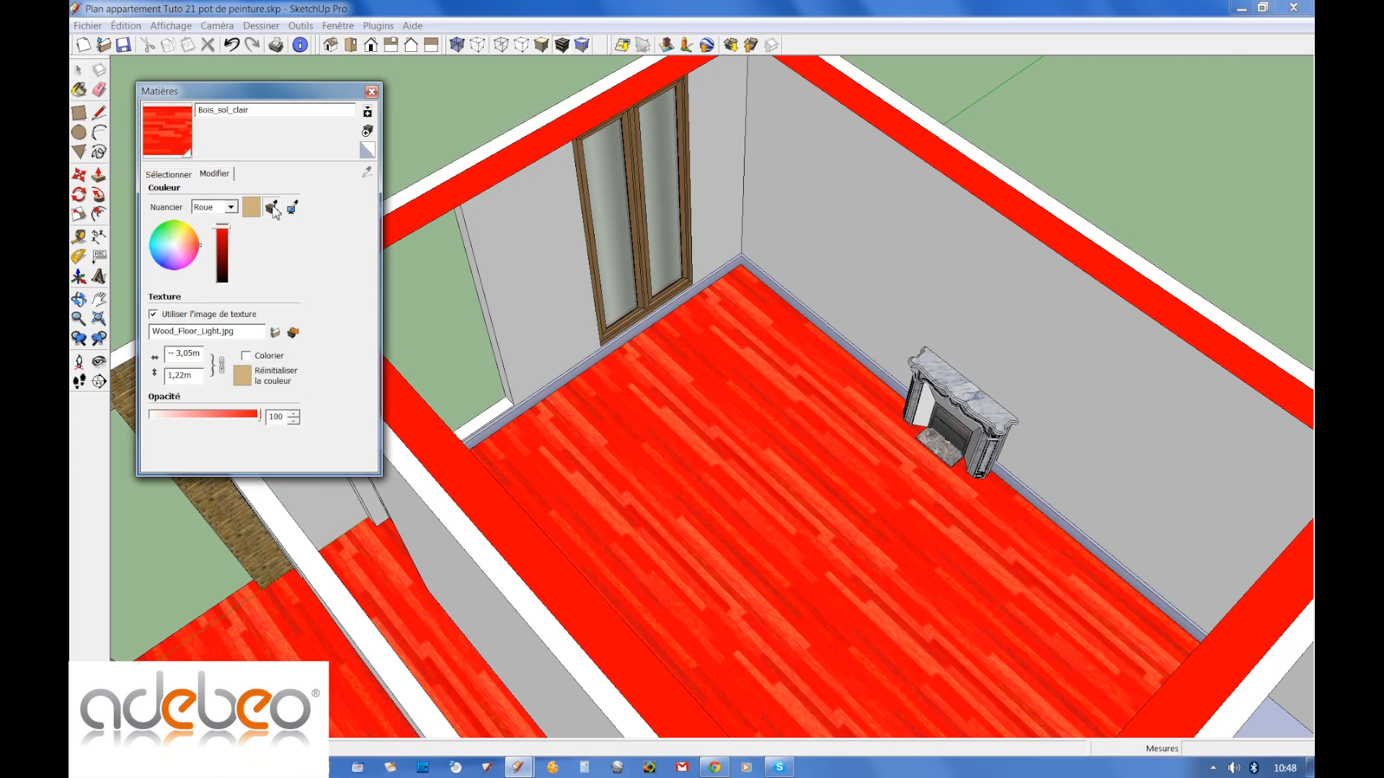
{"action": "left_click", "coordinate": [229, 514]}
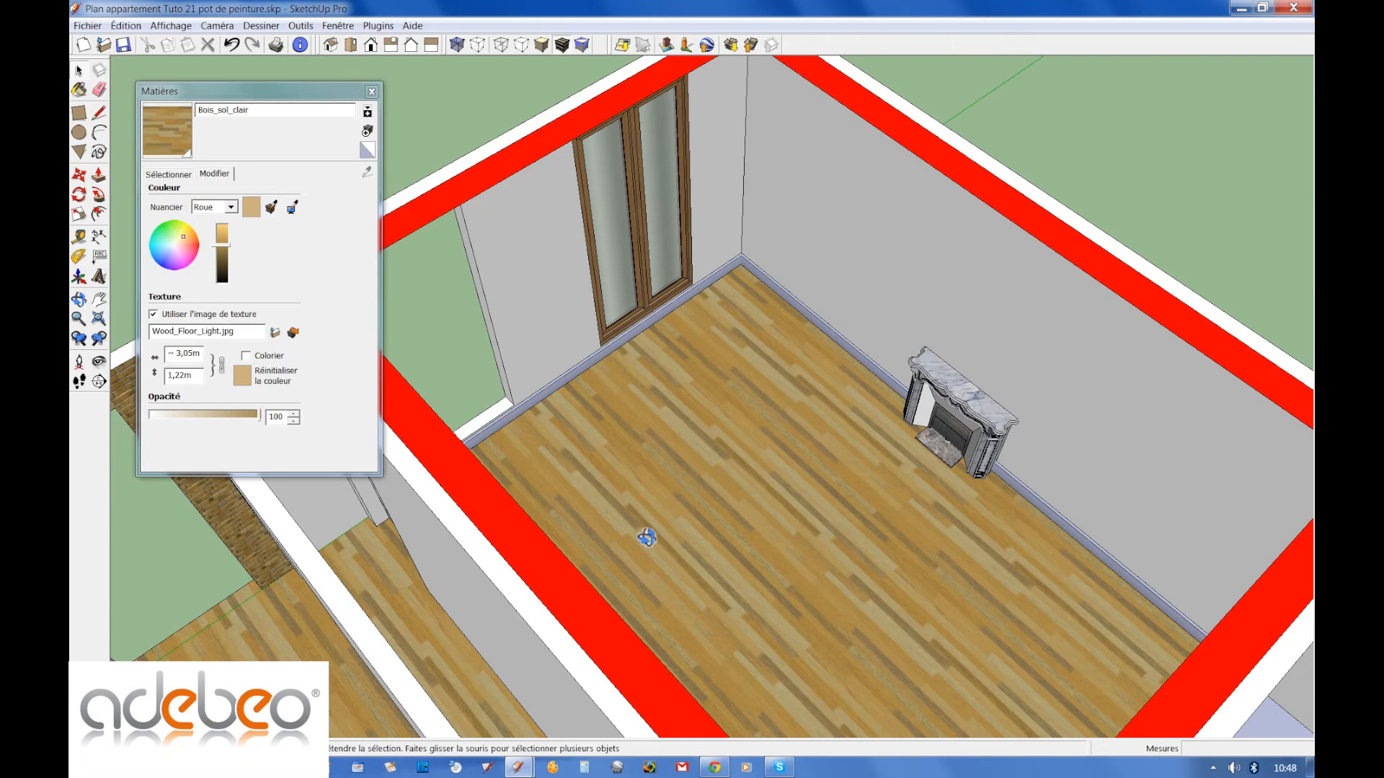
{"action": "middle_click_drag", "start_coordinate": [645, 539], "coordinate": [694, 465]}
{"action": "scroll", "coordinate": [692, 468], "scroll_direction": "down", "scroll_amount": 5}
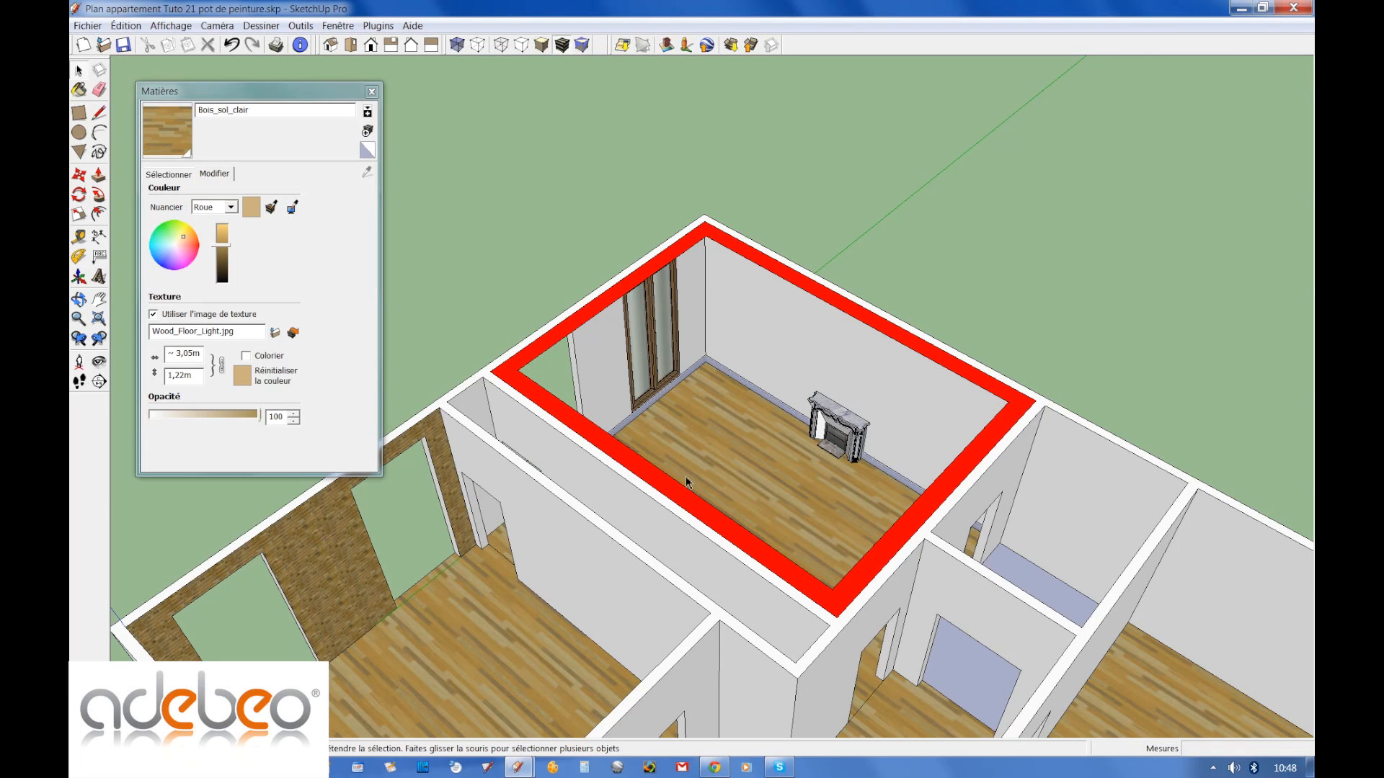
{"action": "scroll", "coordinate": [685, 475], "scroll_direction": "down", "scroll_amount": 5}
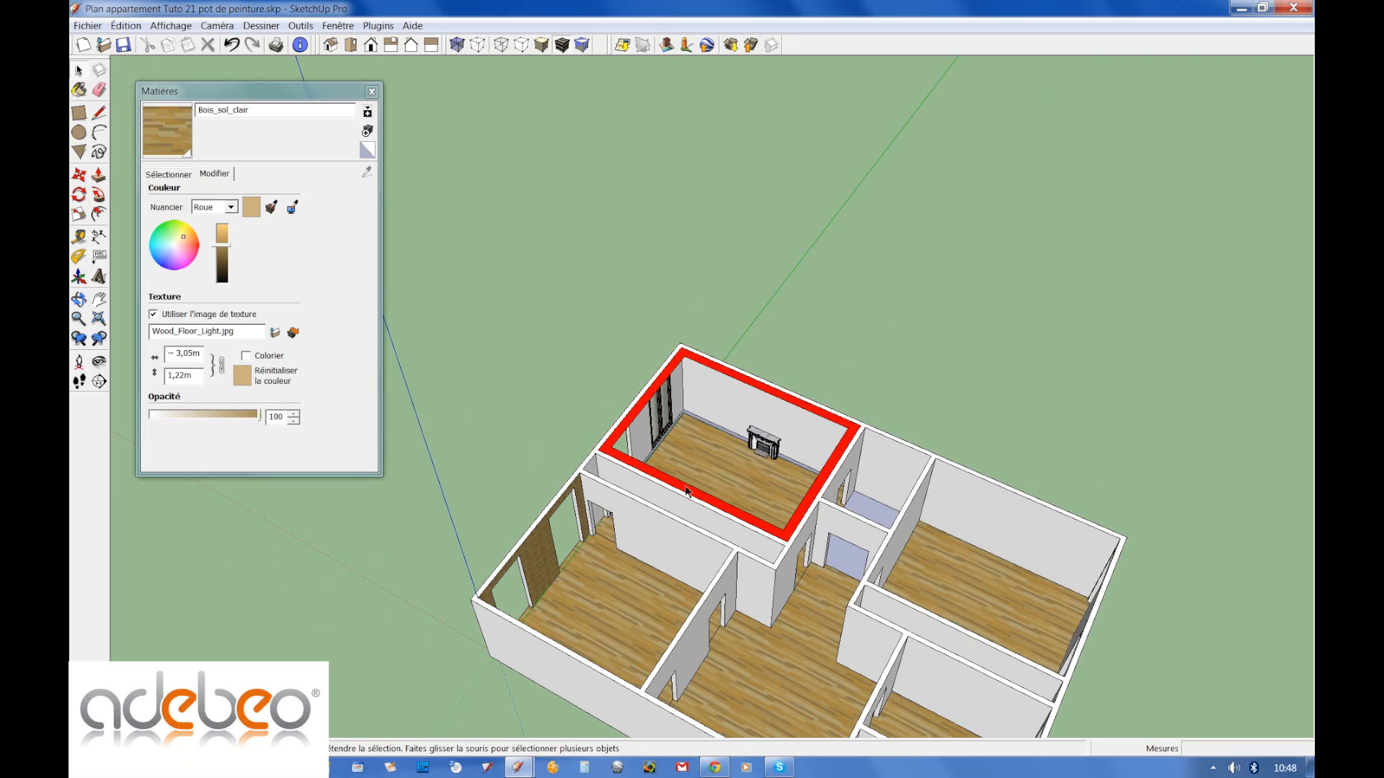
{"action": "middle_click_drag", "start_coordinate": [793, 476], "coordinate": [701, 354], "text": "shift"}
{"action": "middle_click_drag", "start_coordinate": [703, 360], "coordinate": [759, 464]}
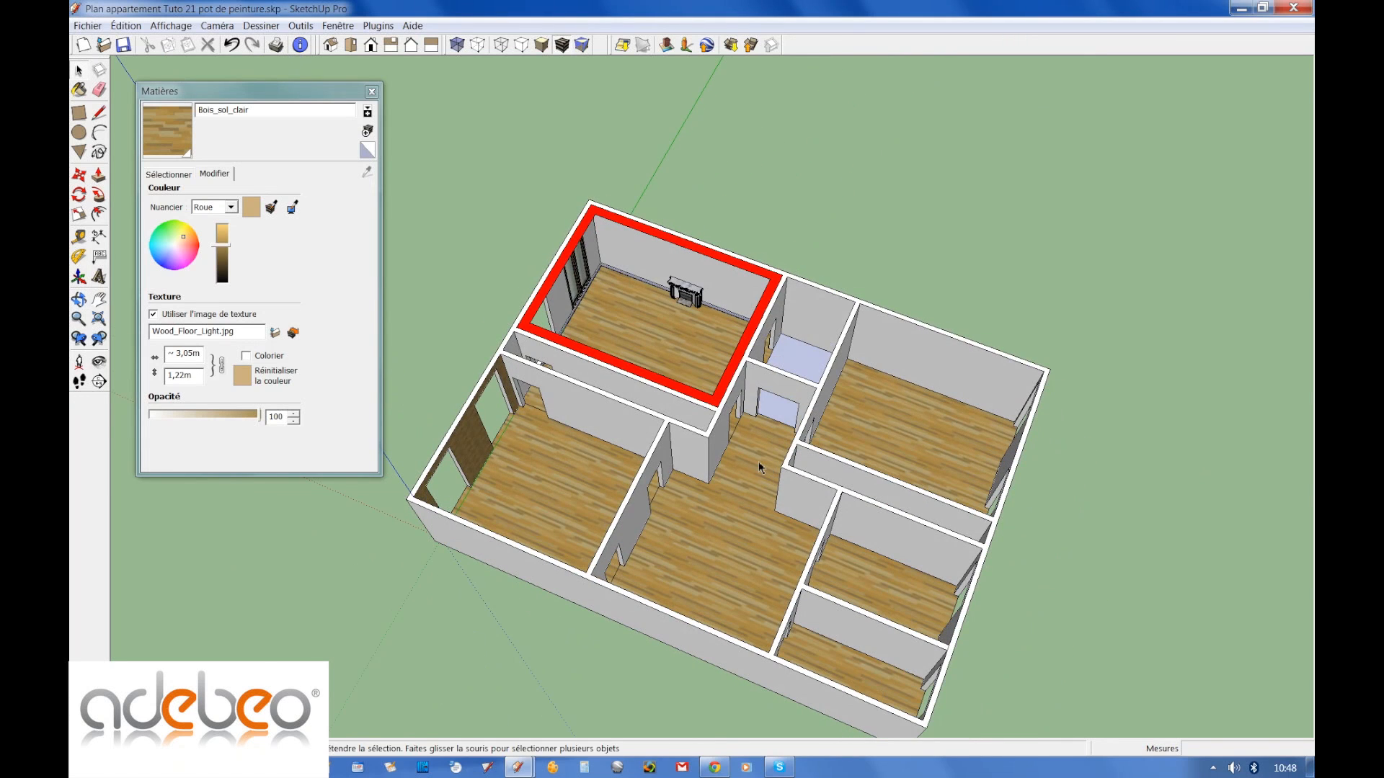
{"action": "scroll", "coordinate": [723, 309], "scroll_direction": "up", "scroll_amount": 4}
{"action": "middle_click_drag", "start_coordinate": [690, 391], "coordinate": [823, 427], "text": "shift"}
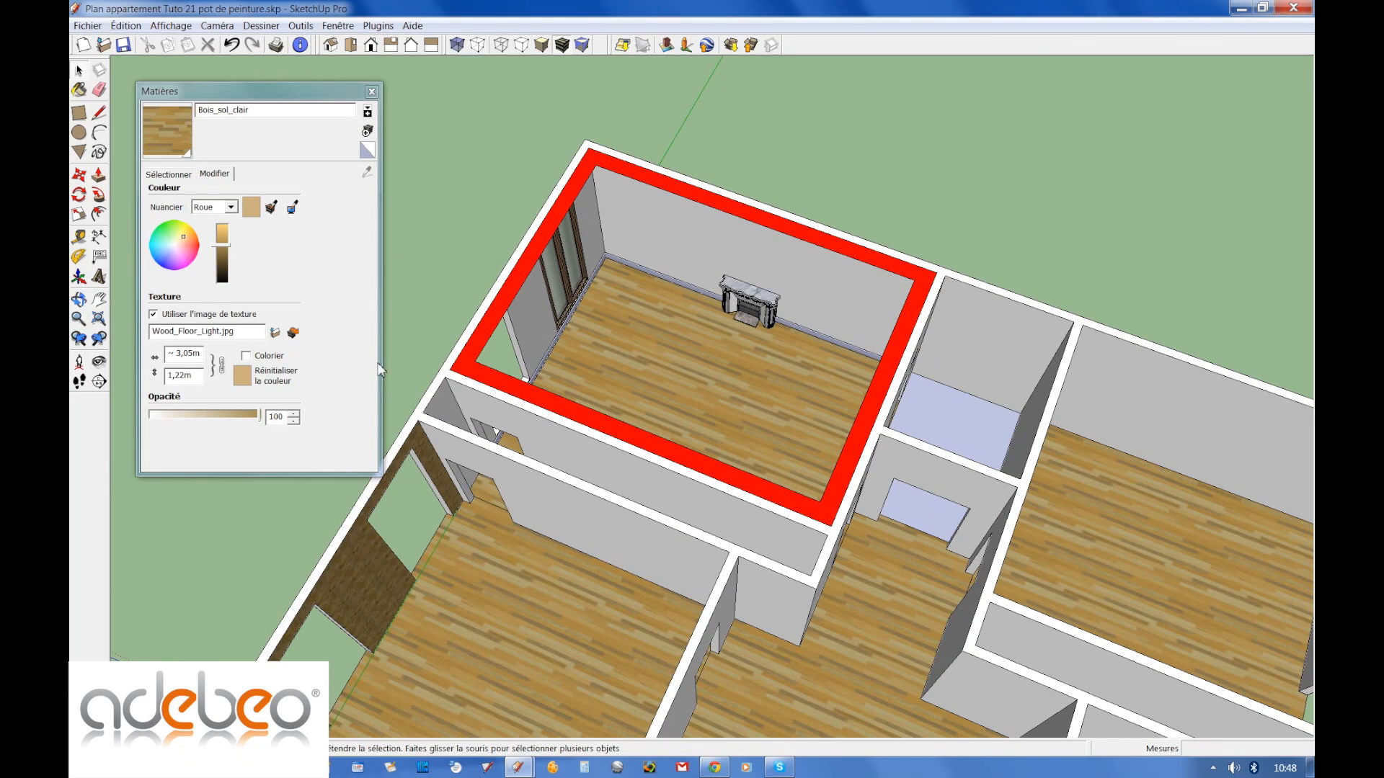
Close the materials window and bring the whole apartment plan into view.
{"action": "left_click", "coordinate": [173, 173]}
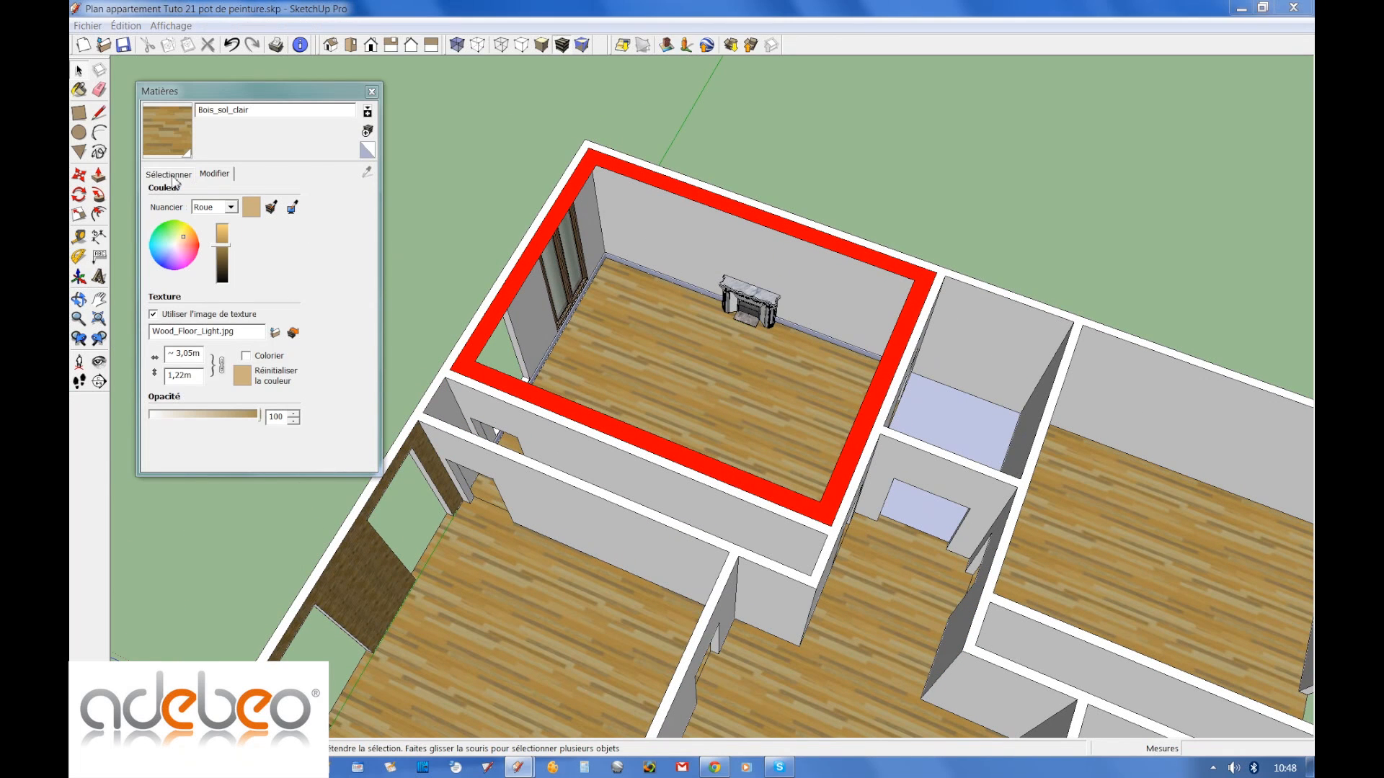
{"action": "left_click", "coordinate": [372, 91]}
{"action": "middle_click_drag", "start_coordinate": [670, 432], "coordinate": [766, 492]}
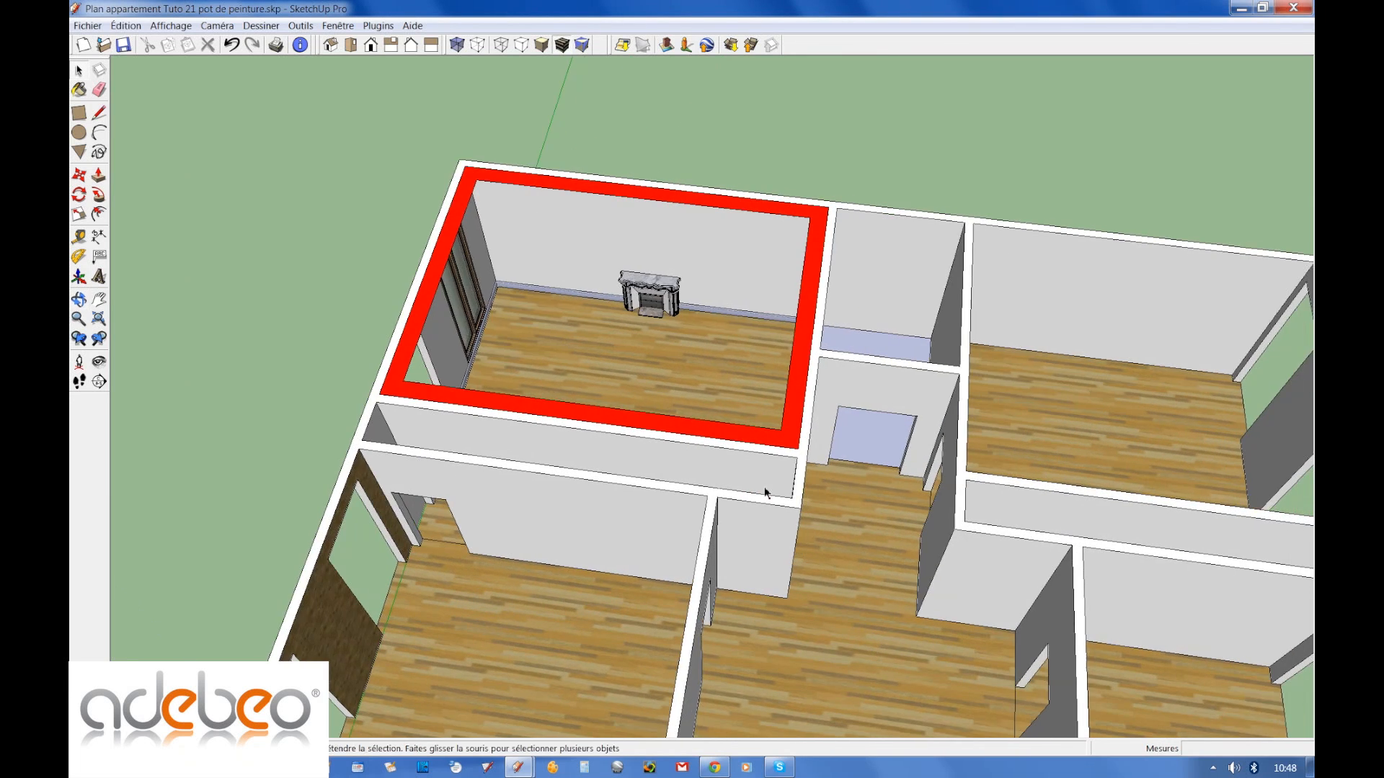
{"action": "scroll", "coordinate": [750, 492], "scroll_direction": "down", "scroll_amount": 3}
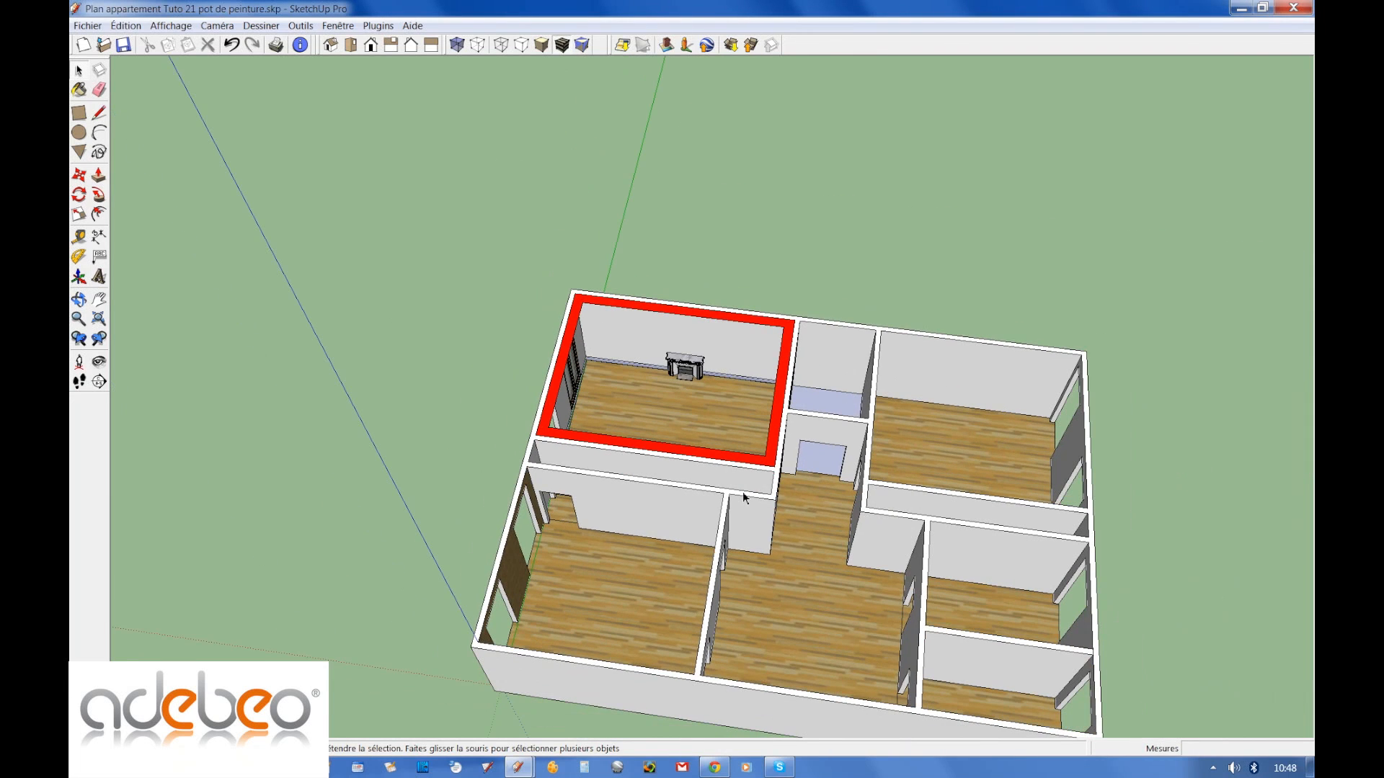